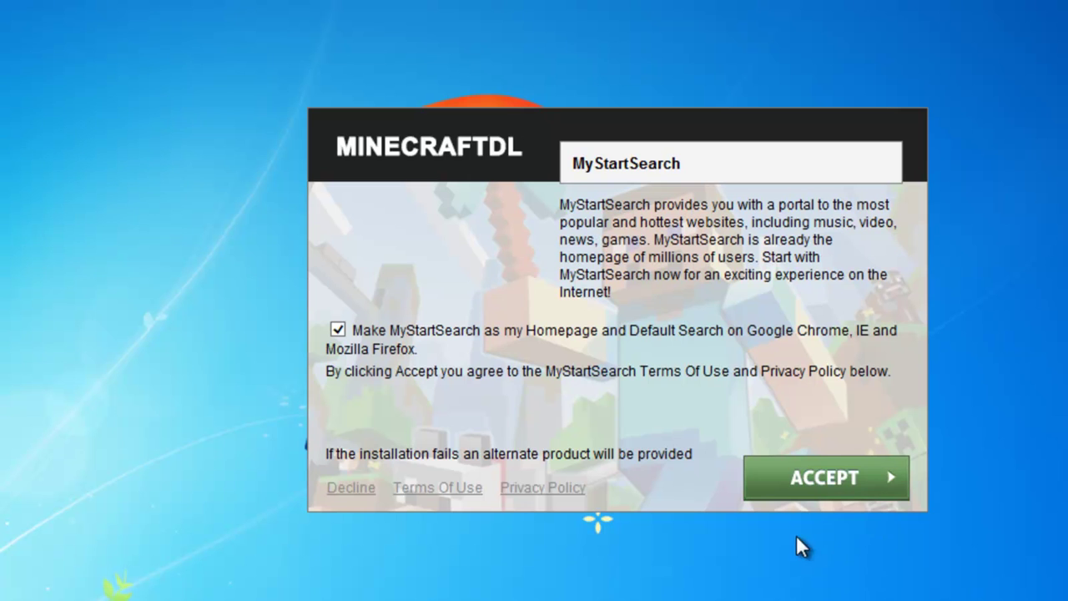
Accept the MyStartSearch offer in the MINECRAFTDL installer
left_click(812, 484)
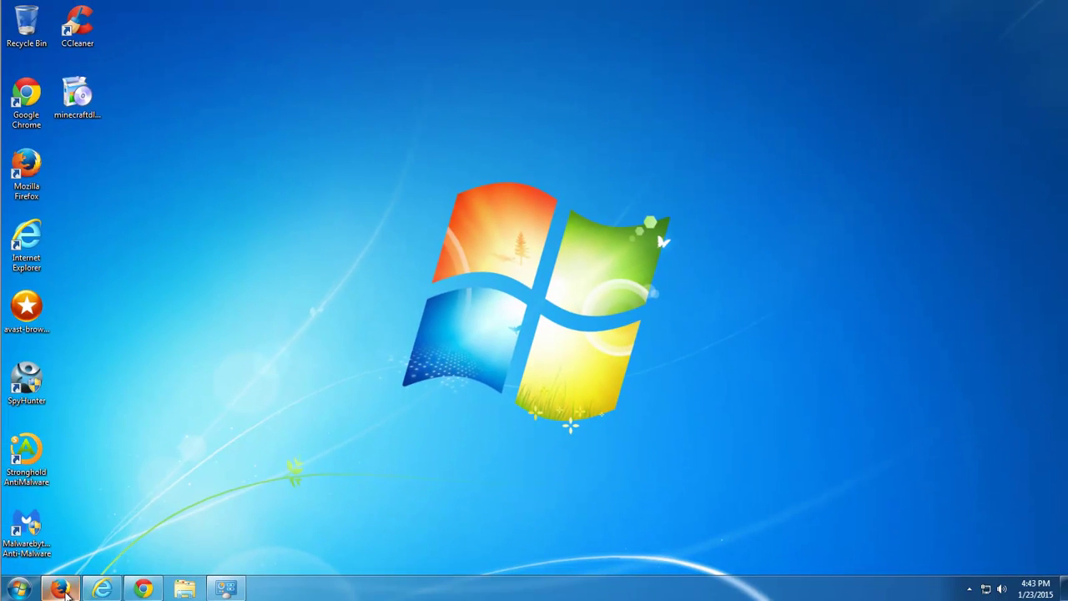
Switch to Firefox, close the Add-ons Manager, and inspect the web address of the hijacked search page
left_click(63, 589)
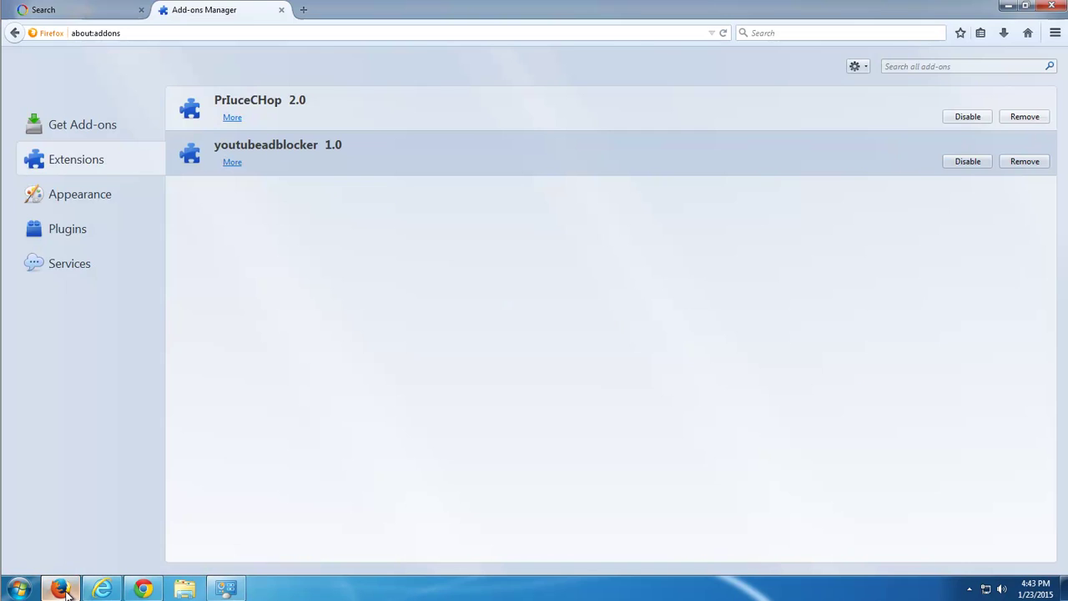
left_click(281, 10)
left_click(257, 34)
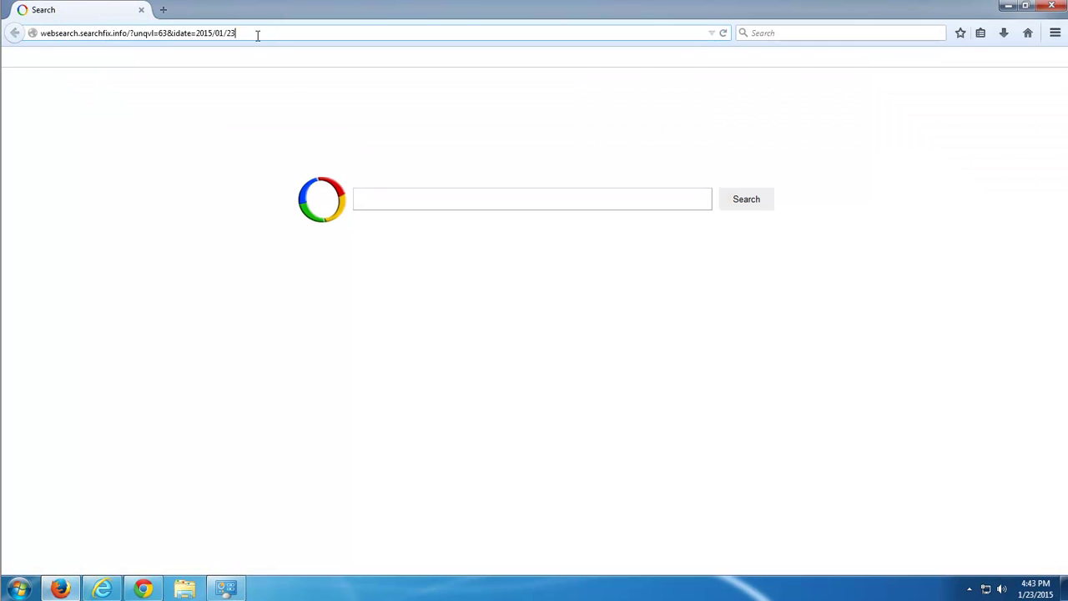
left_click_drag(243, 31, 21, 35)
left_click(266, 35)
left_click(1008, 8)
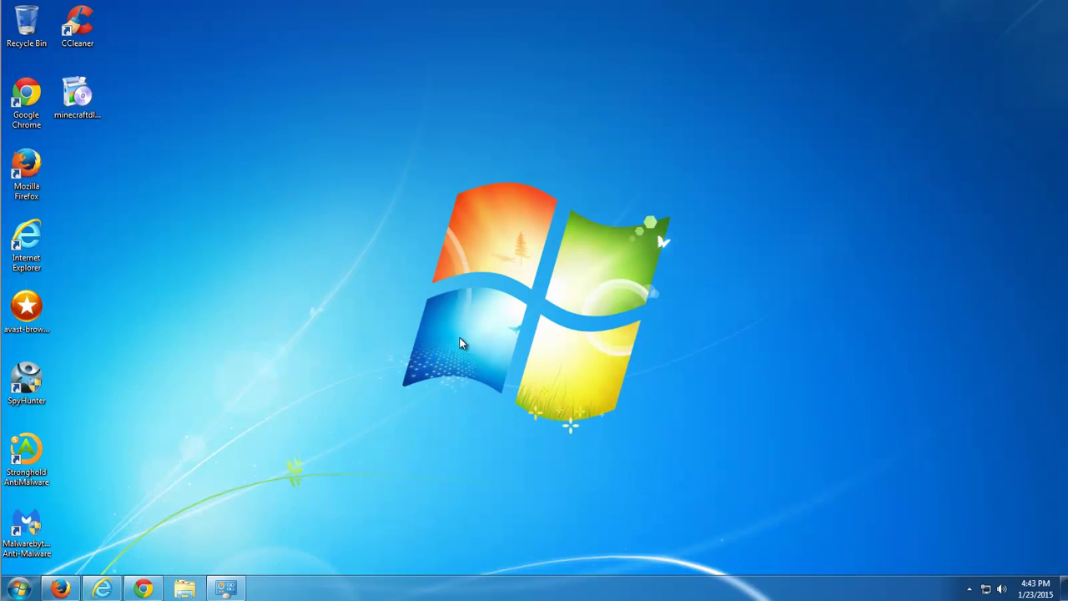
Sort the installed programs by installation date and cancel the Mozilla Firefox uninstall wizard
left_click(102, 588)
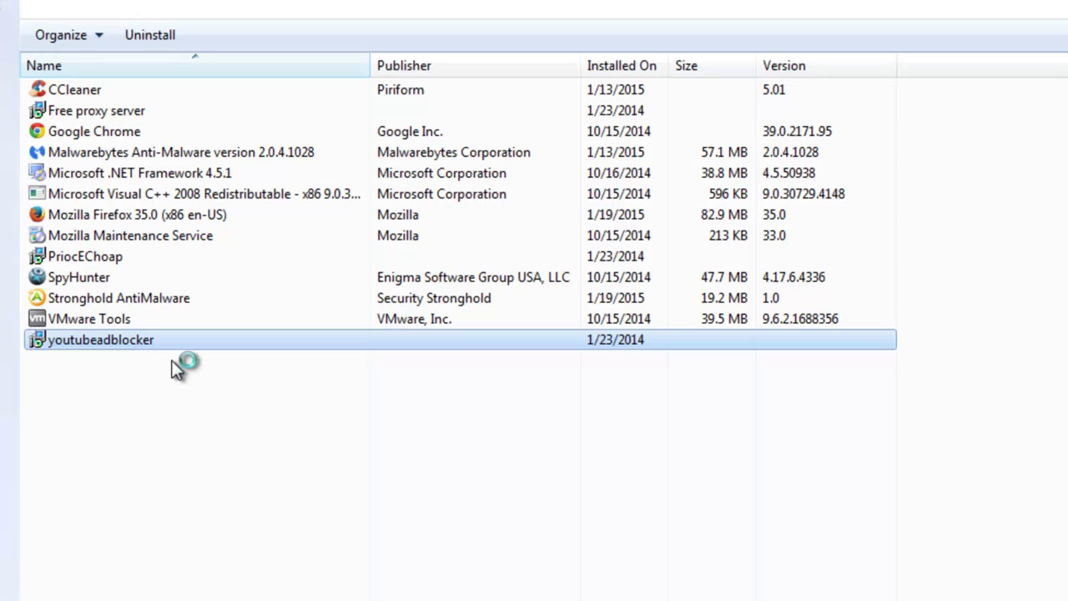
left_click(616, 67)
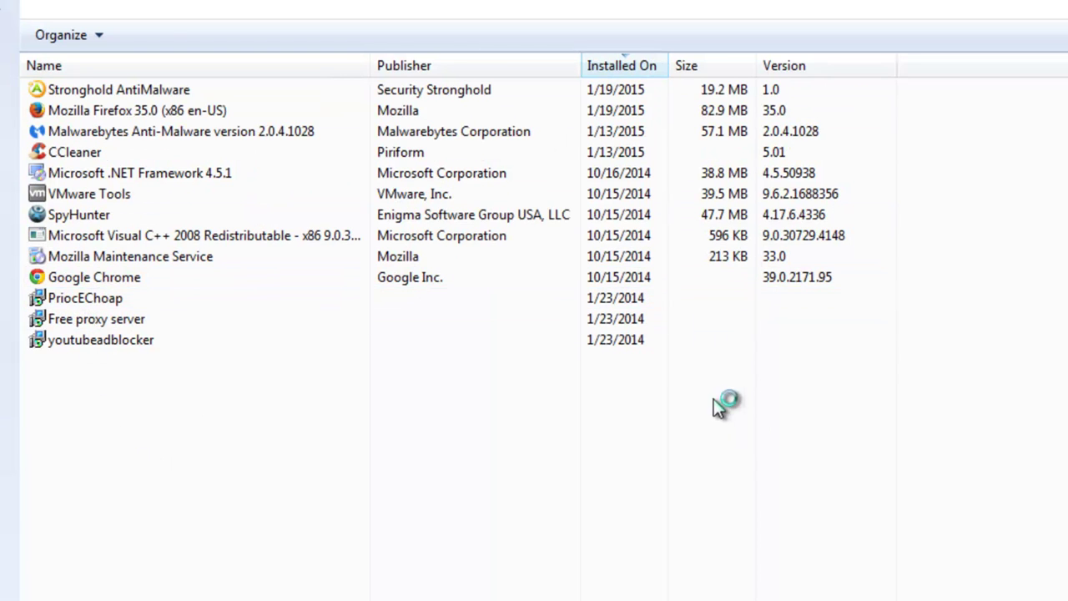
left_click(622, 298)
left_click(626, 321)
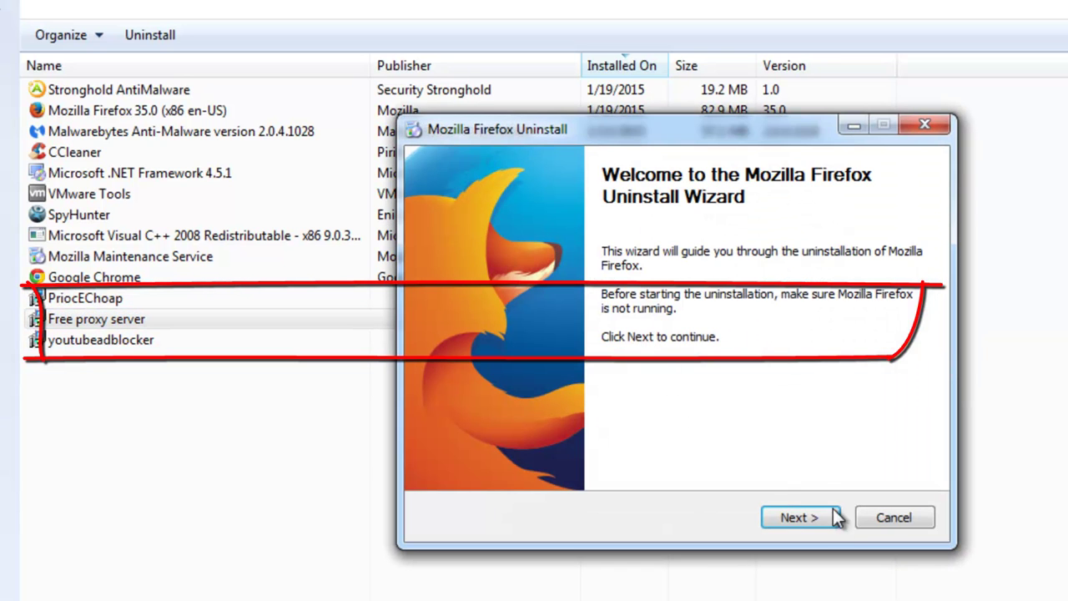
left_click(895, 517)
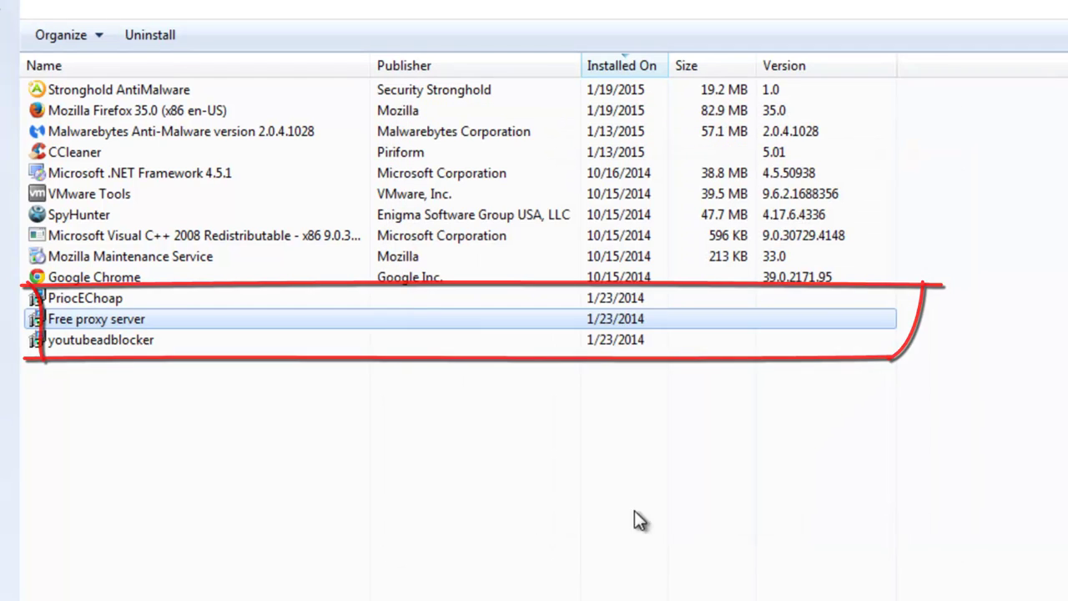
Examine the suspicious youtubeadblocker, PriocEChoap and Free proxy server entries in the installed programs list
left_click(88, 334)
left_click(169, 384)
left_click(127, 342)
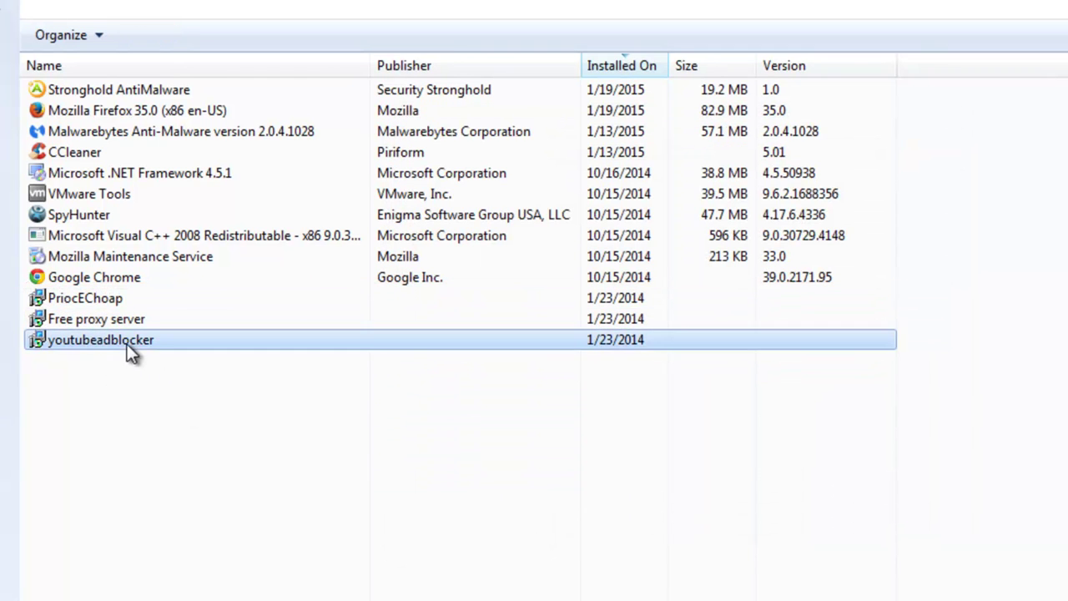
left_click(75, 300)
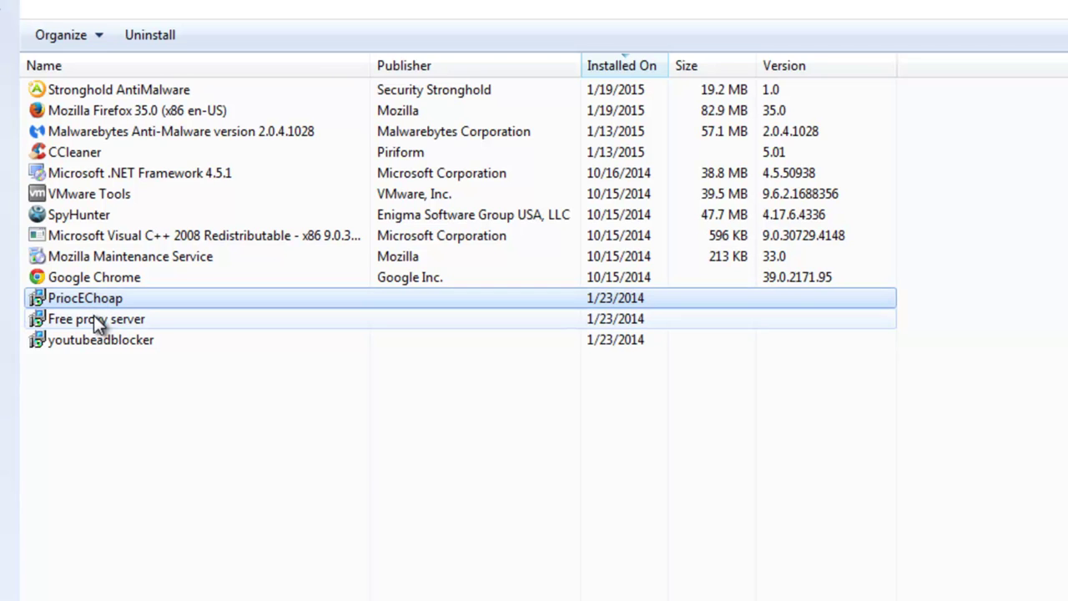
left_click(93, 316)
left_click(156, 397)
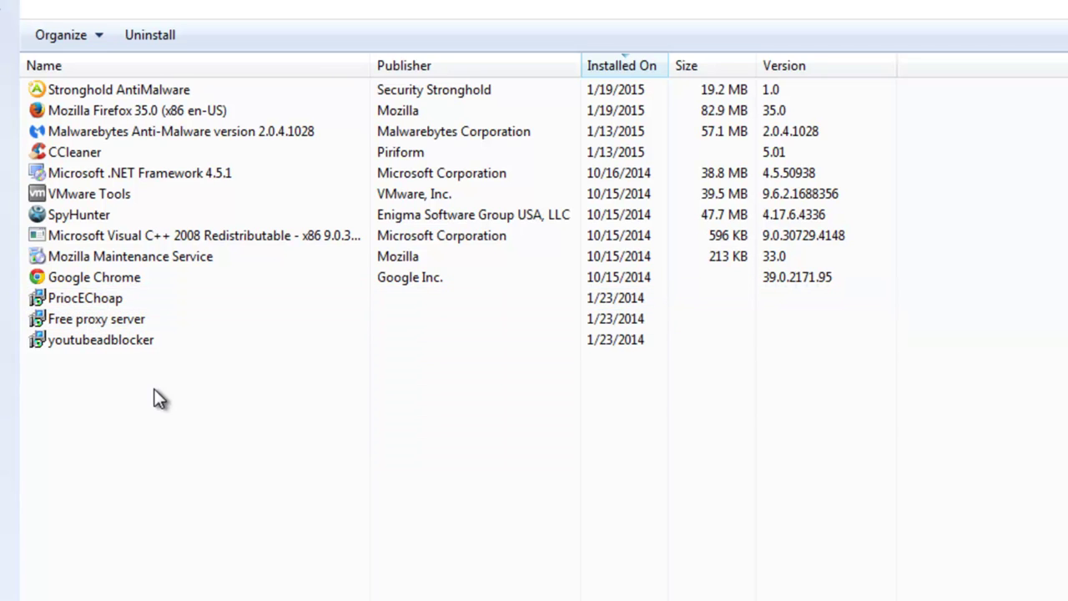
left_click(97, 342)
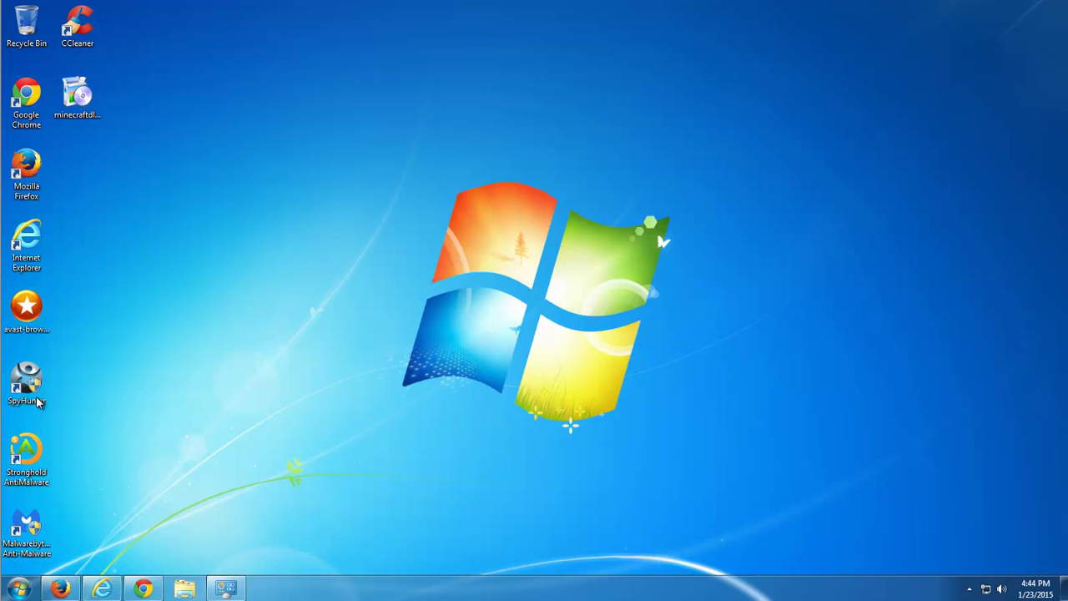
Launch SpyHunter from the desktop and allow it to make changes to the computer
left_click(23, 382)
double_click(15, 369)
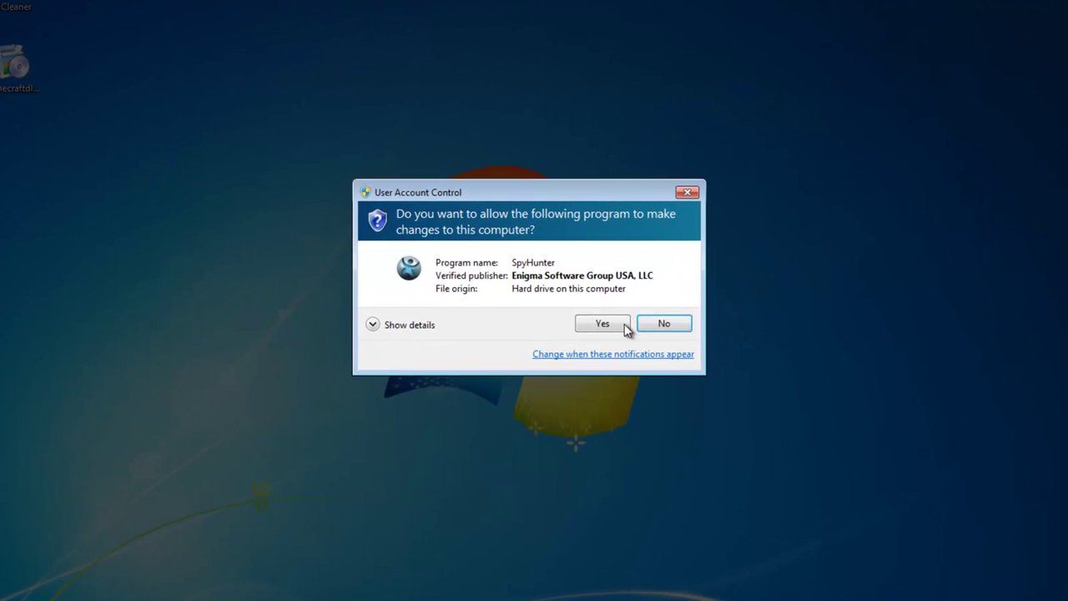
left_click(614, 328)
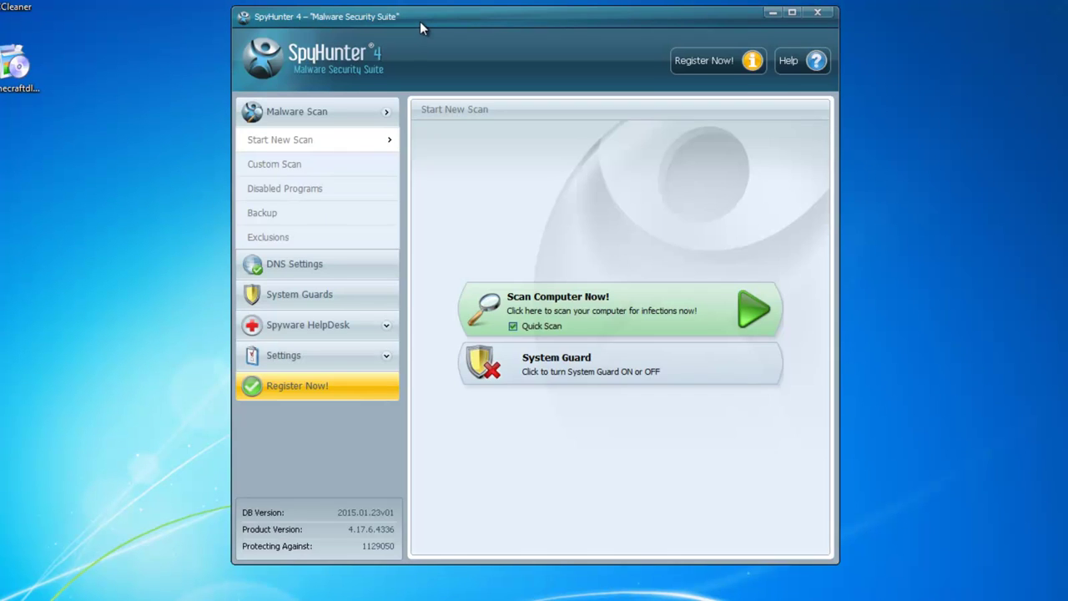
left_click_drag(422, 25, 385, 8)
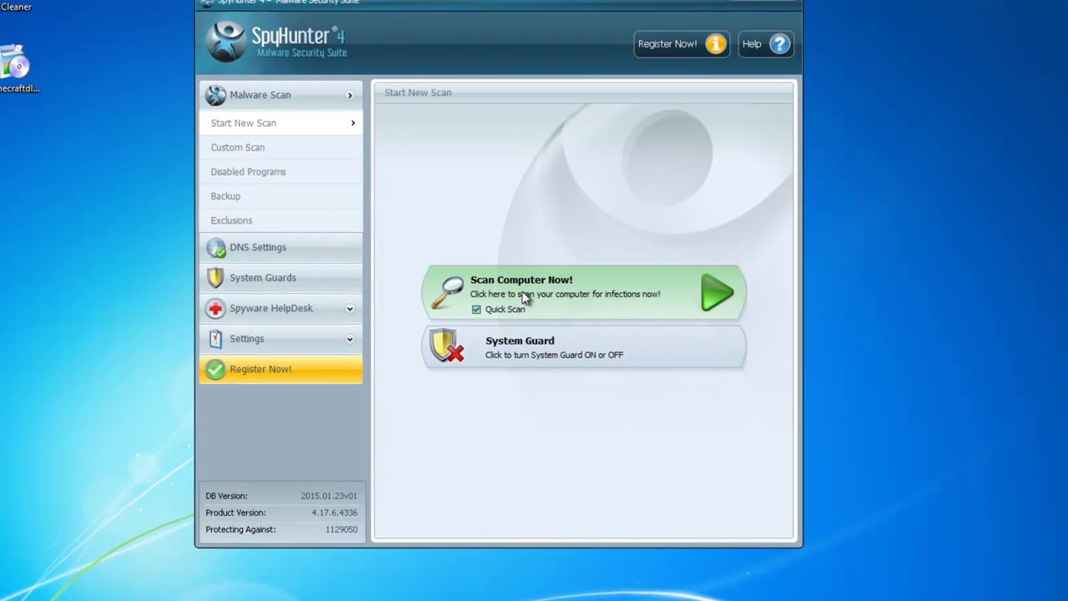
Start a SpyHunter custom scan of memory, registry and files on the C: fixed drive
left_click(252, 148)
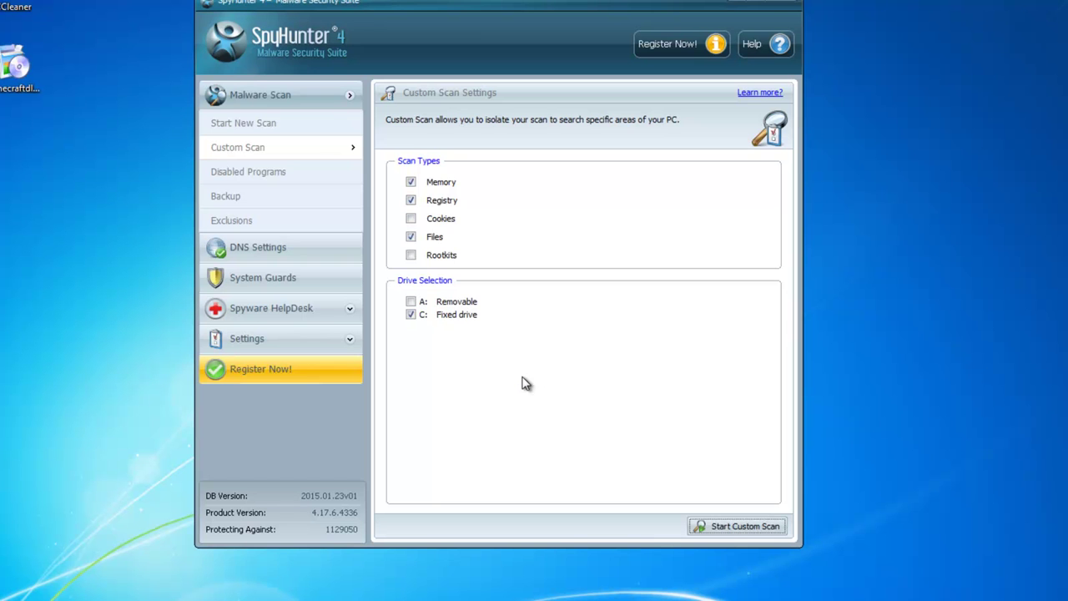
left_click(726, 527)
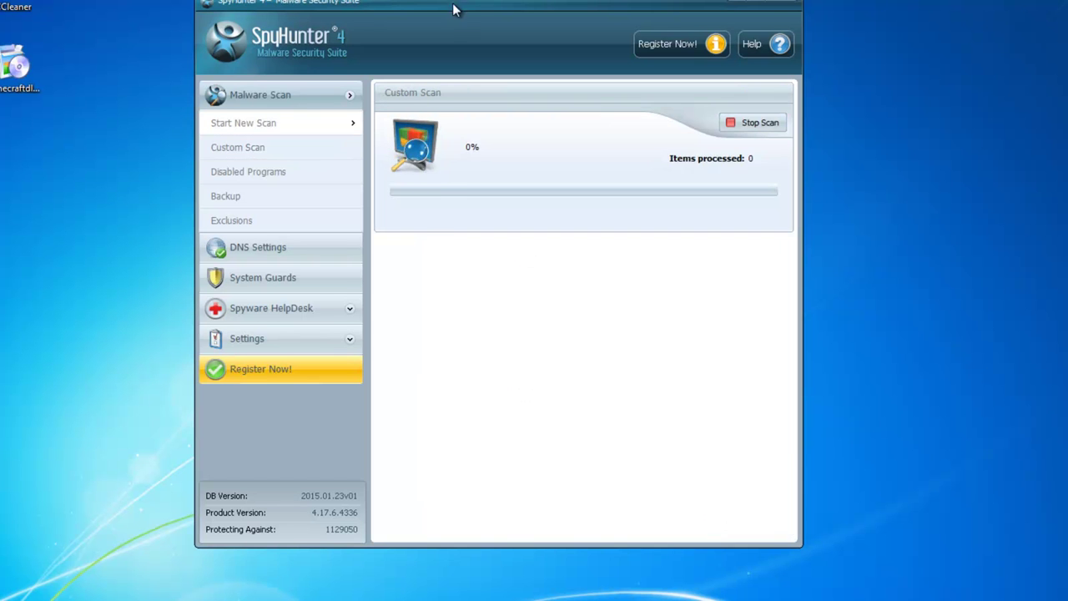
left_click_drag(452, 3, 509, 14)
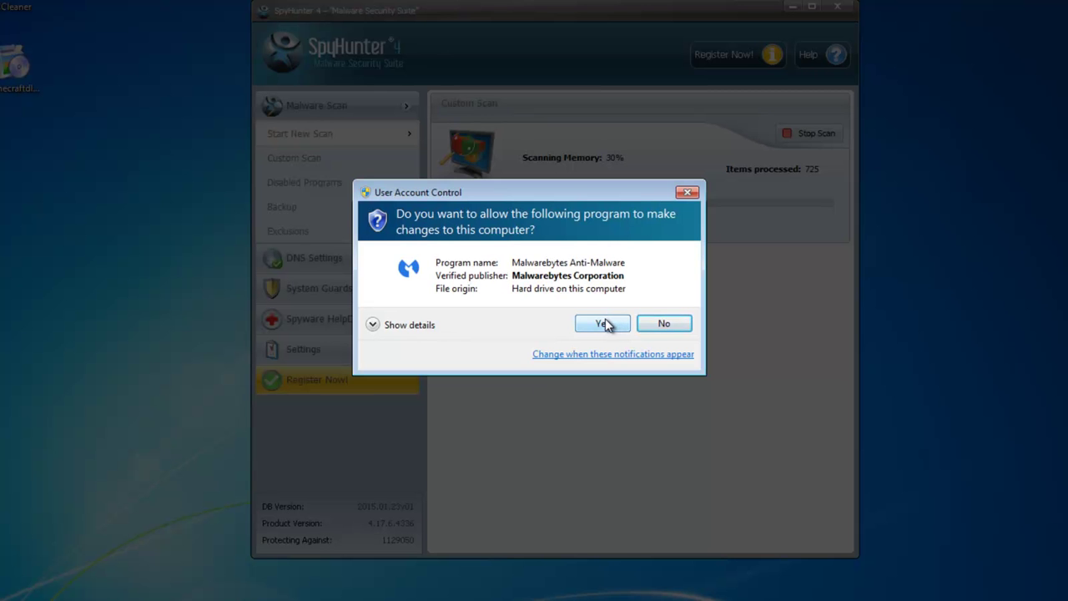
Allow Malwarebytes Anti-Malware to make changes to the computer and start a Threat Scan
left_click(602, 324)
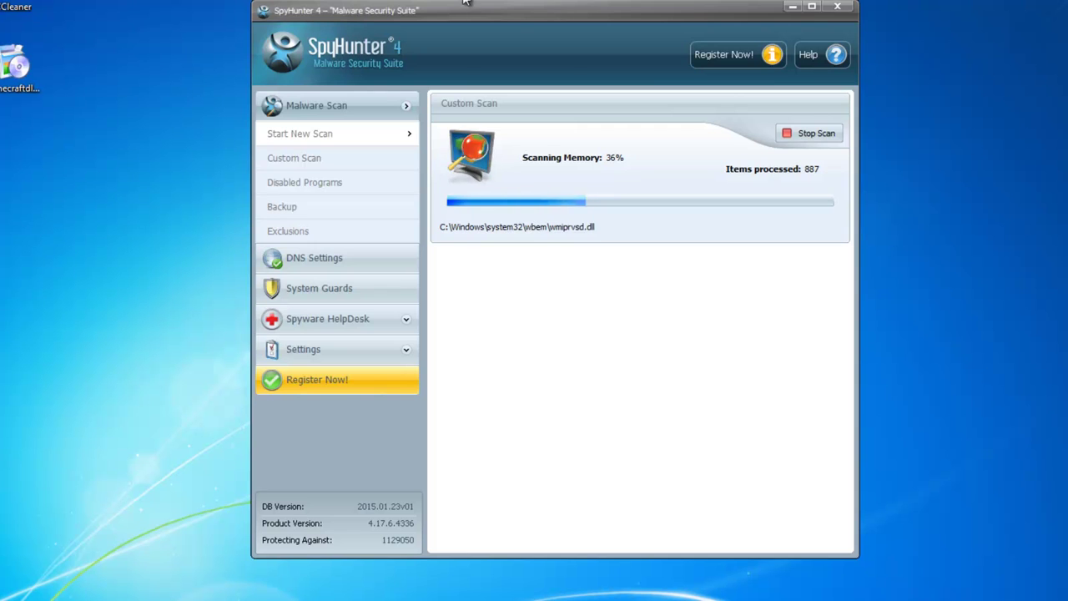
left_click_drag(463, 13, 454, 8)
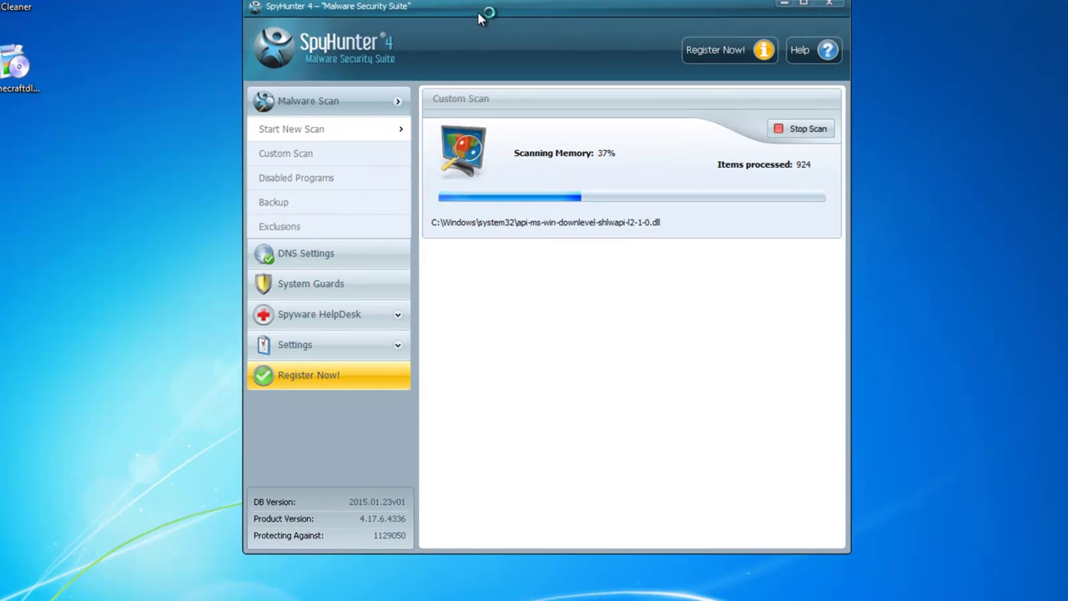
left_click_drag(471, 15, 460, 15)
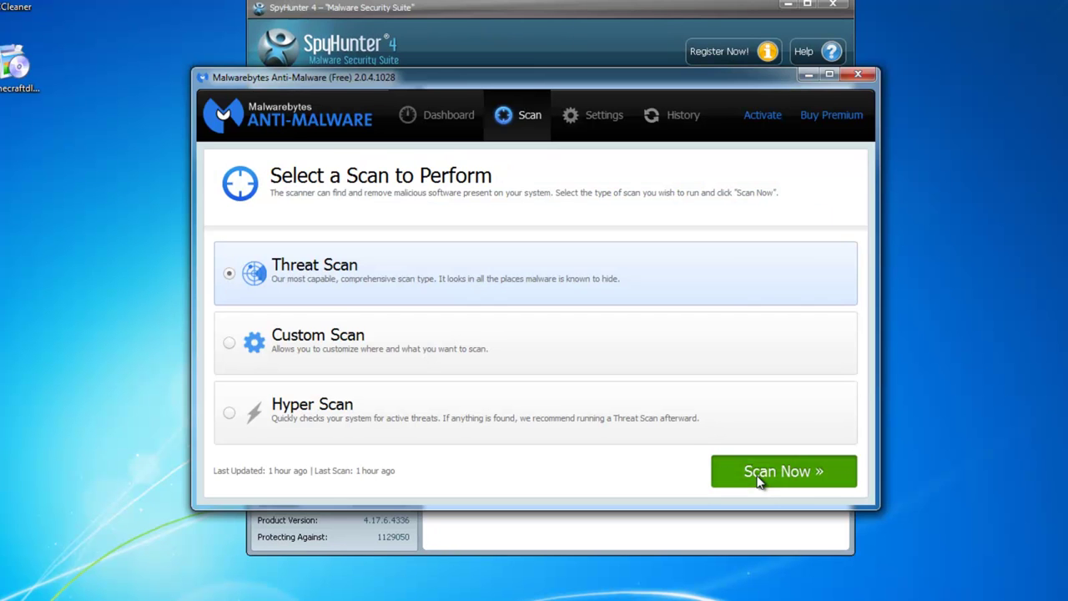
left_click(764, 484)
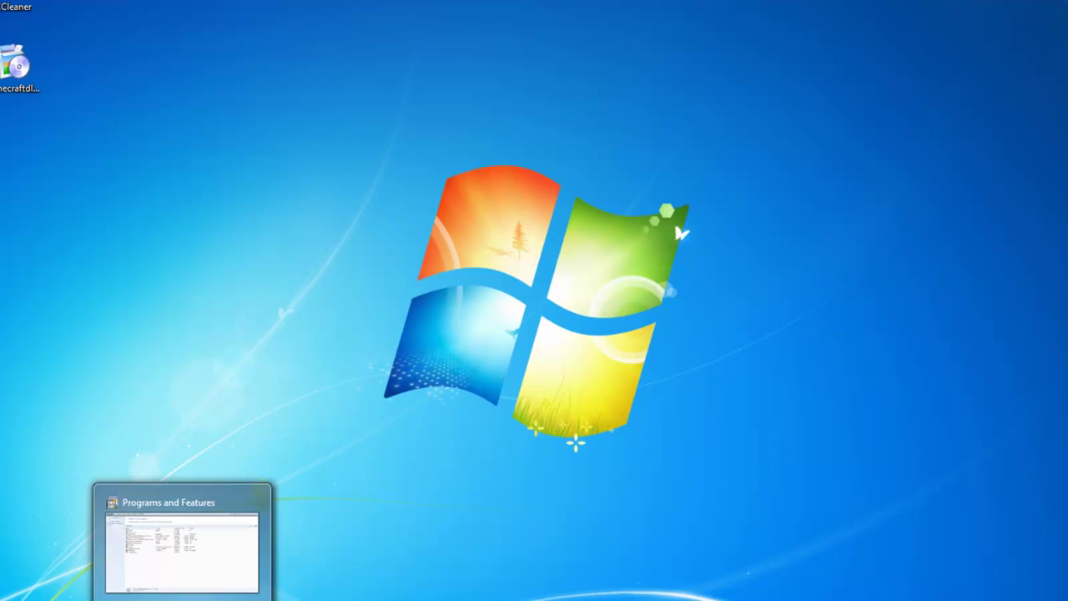
Check the progress and detected items of the running express scan in Stronghold AntiMalware
left_click(1063, 589)
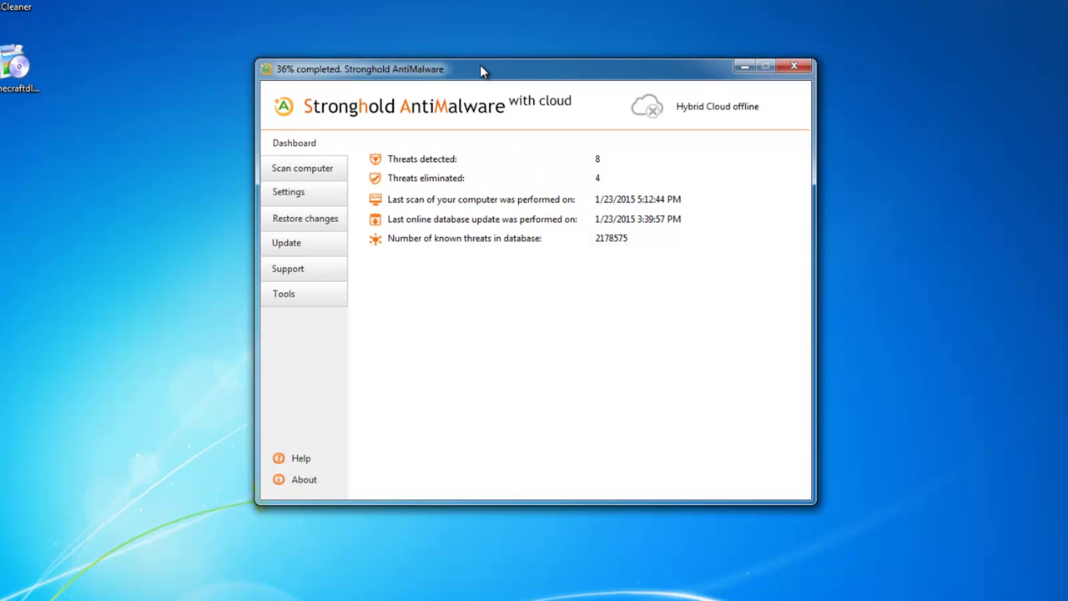
left_click(291, 171)
left_click(386, 225)
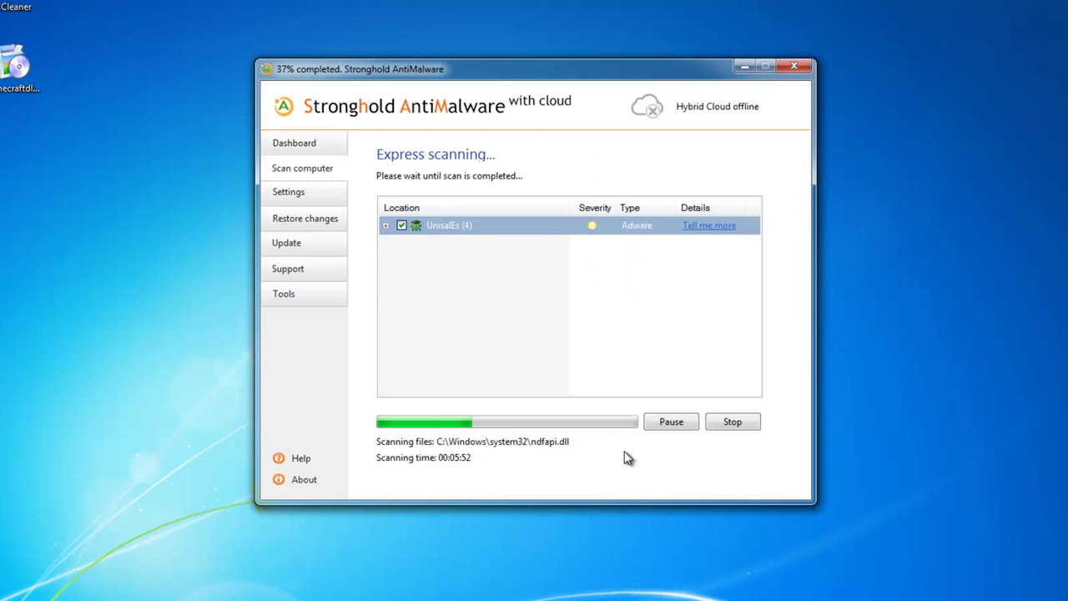
left_click(745, 66)
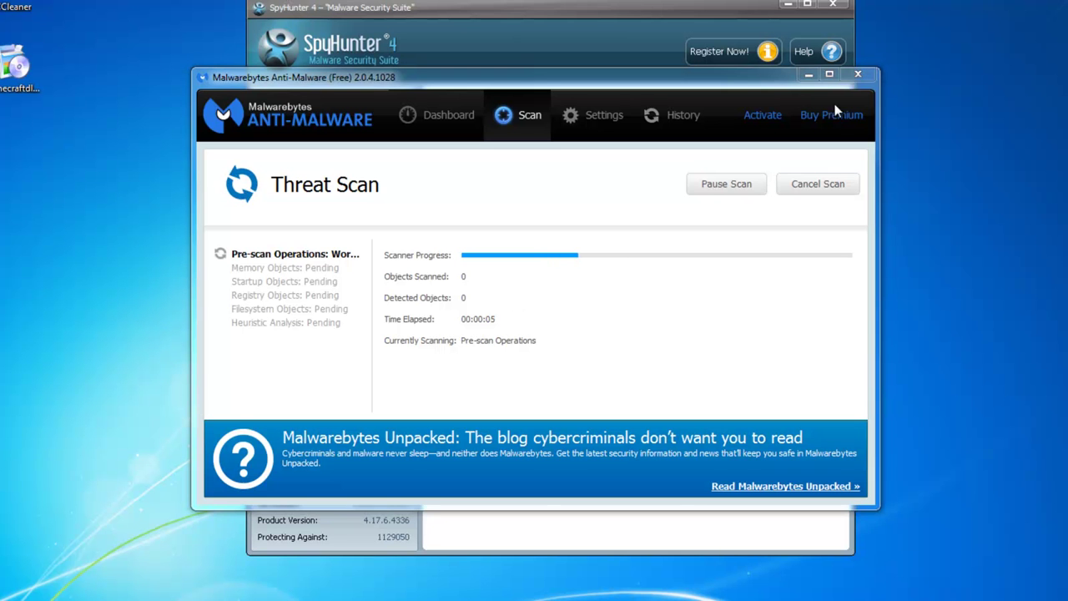
Minimize Malwarebytes and review the Websearch Hijackers and Adware.Multiplug entries in SpyHunter's scan results
left_click(808, 75)
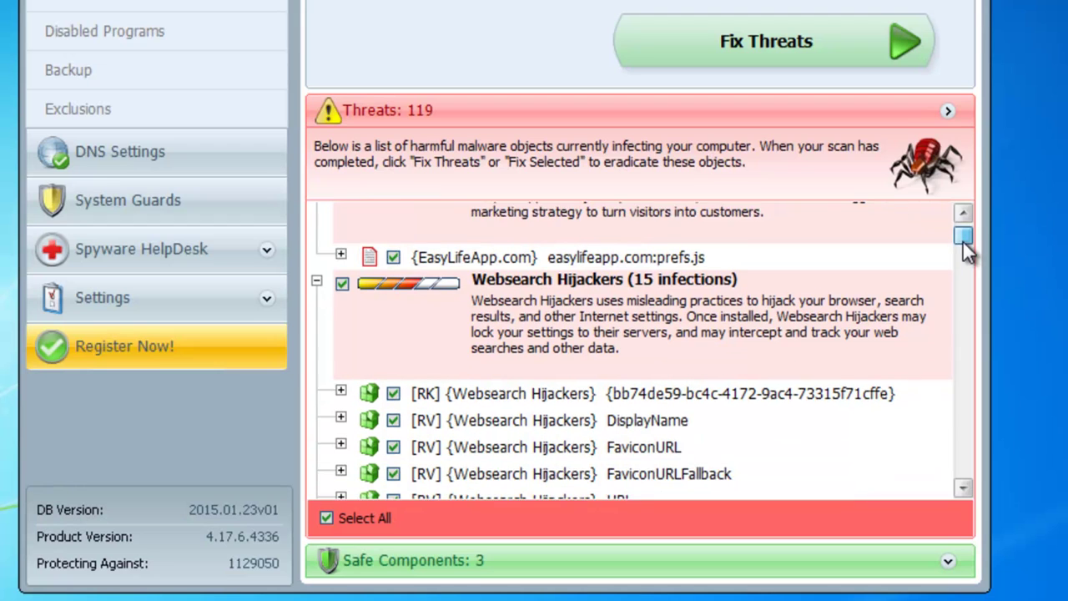
scroll(966, 244, "down", 2)
scroll(589, 336, "down", 8)
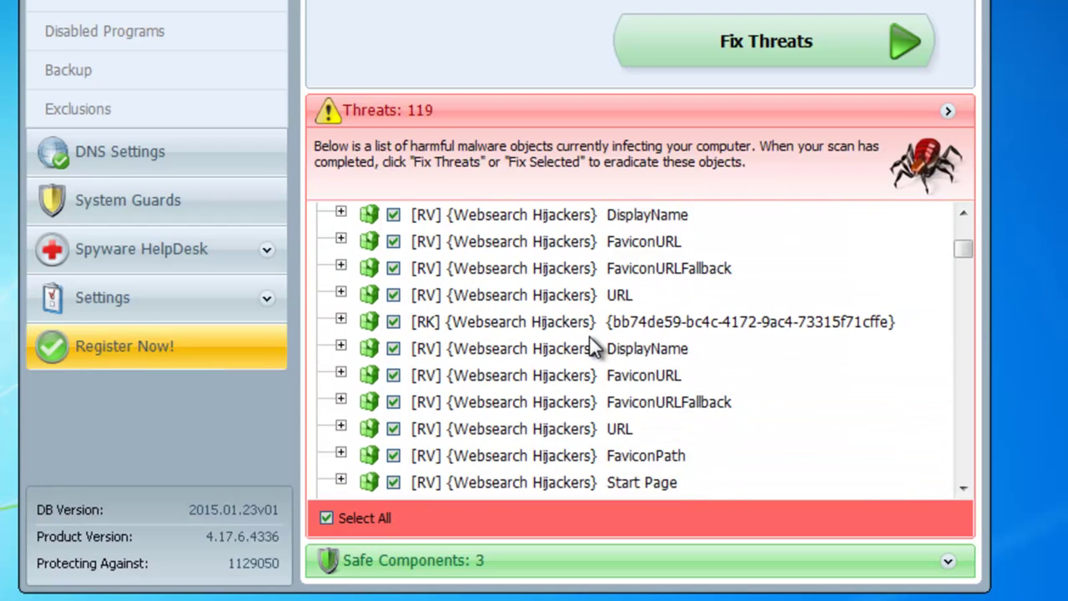
scroll(598, 319, "down", 2)
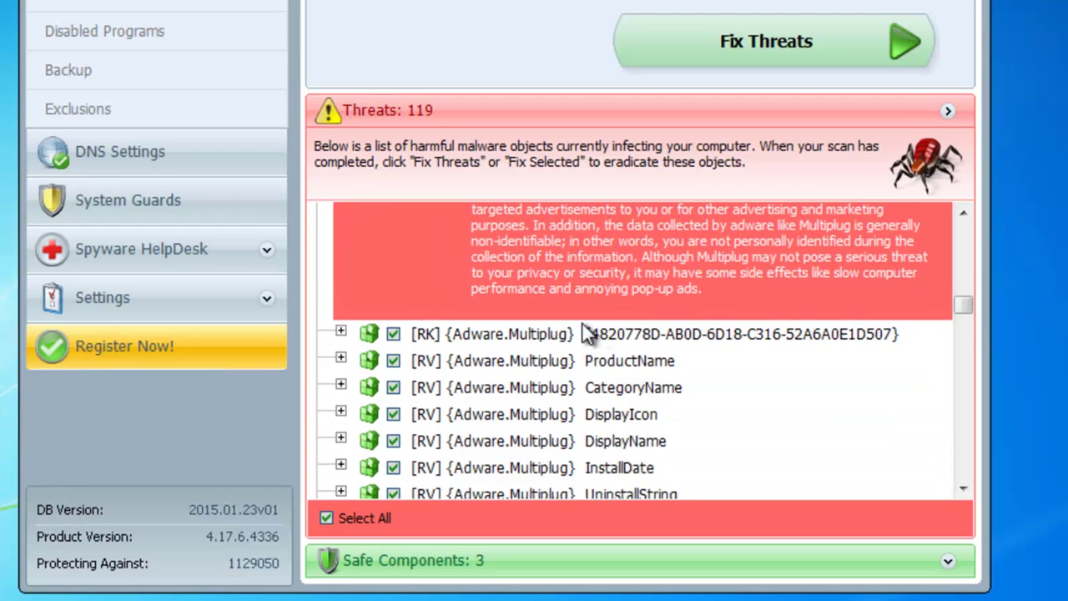
left_click(341, 332)
scroll(485, 338, "down", 2)
scroll(485, 338, "down", 6)
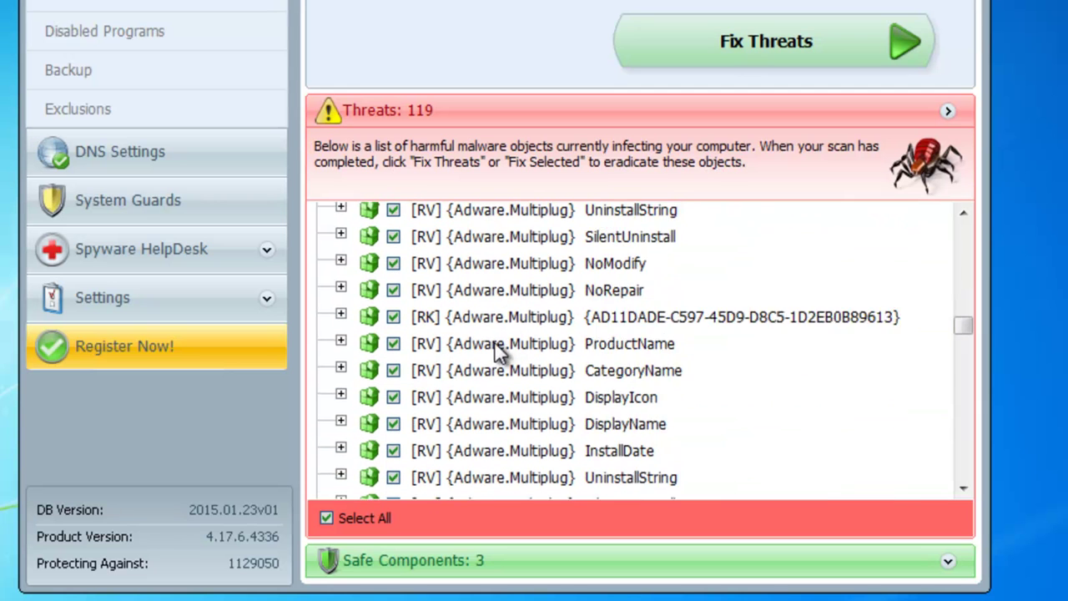
scroll(501, 372, "down", 8)
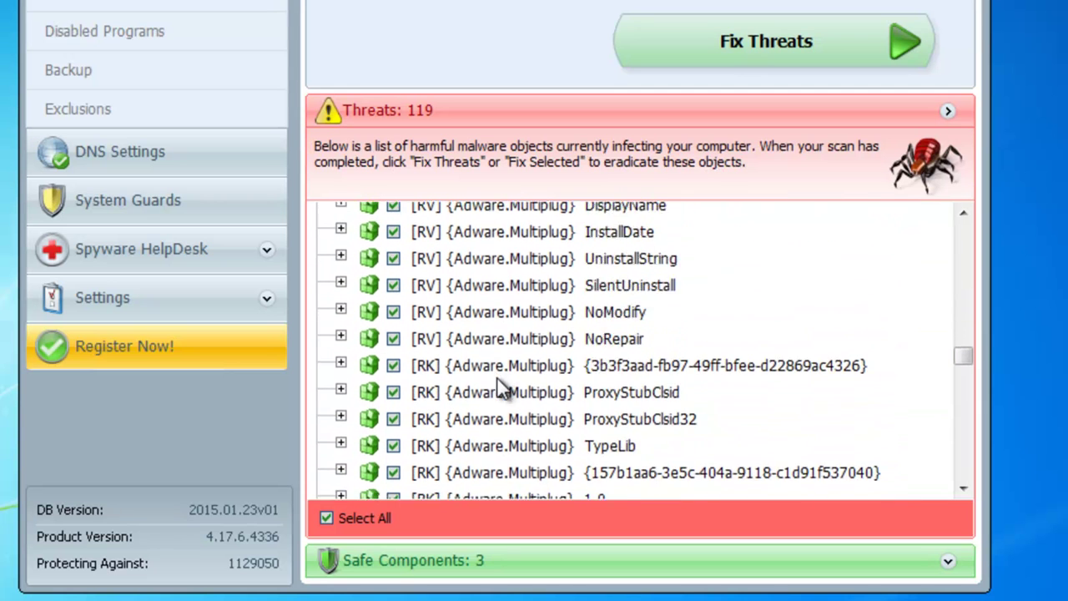
scroll(493, 374, "down", 1)
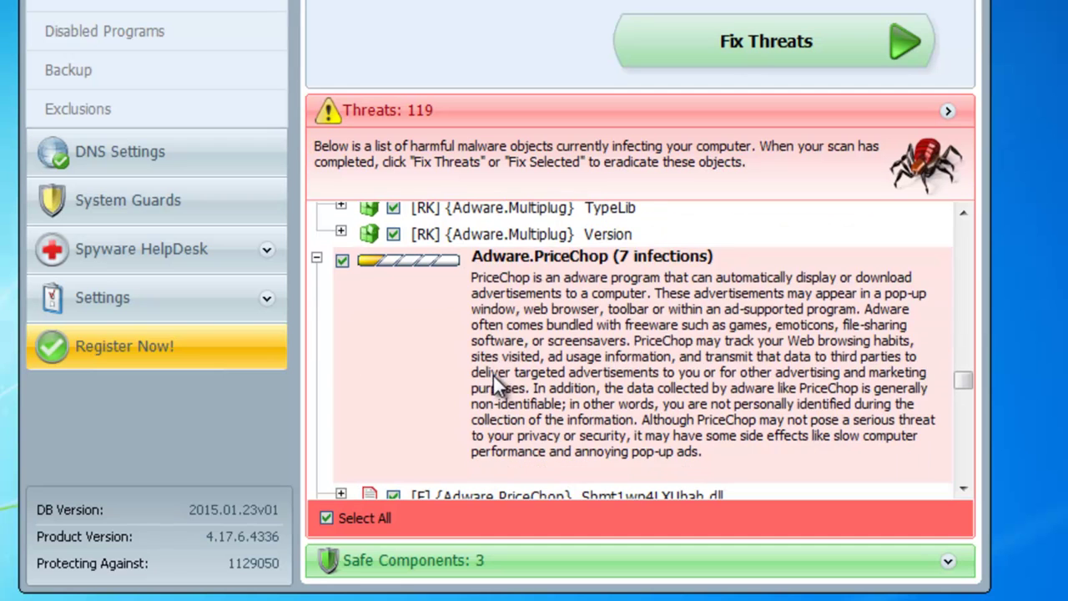
Review the Adware.PriceChop and Adware.SW.Booster entries in SpyHunter's threat list and expand the first SW.Booster registry key
left_click(595, 309)
scroll(764, 310, "down", 2)
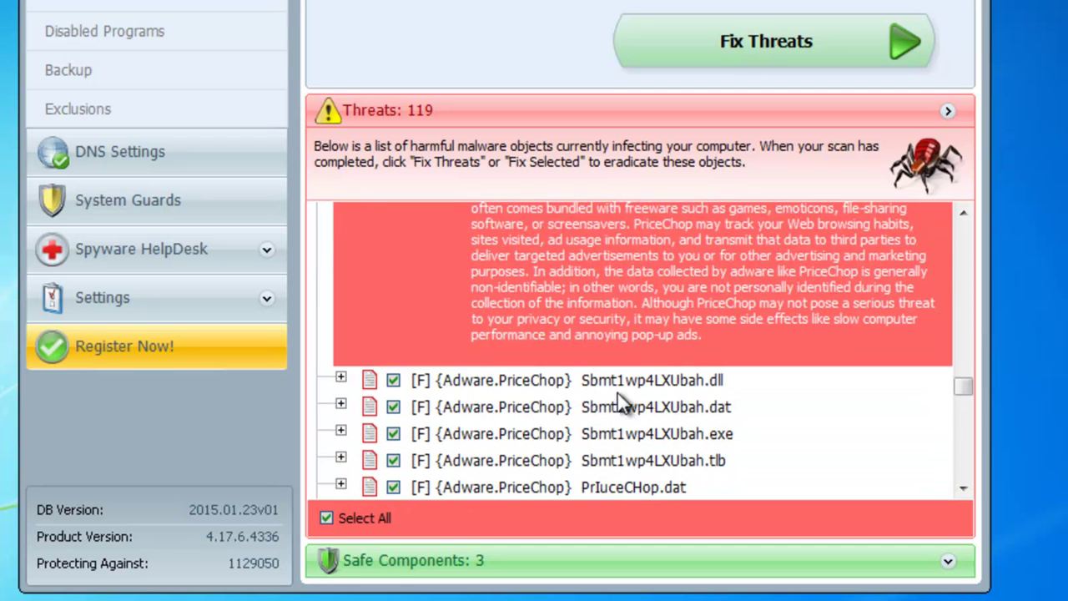
left_click(613, 410)
scroll(618, 409, "down", 1)
scroll(628, 403, "down", 4)
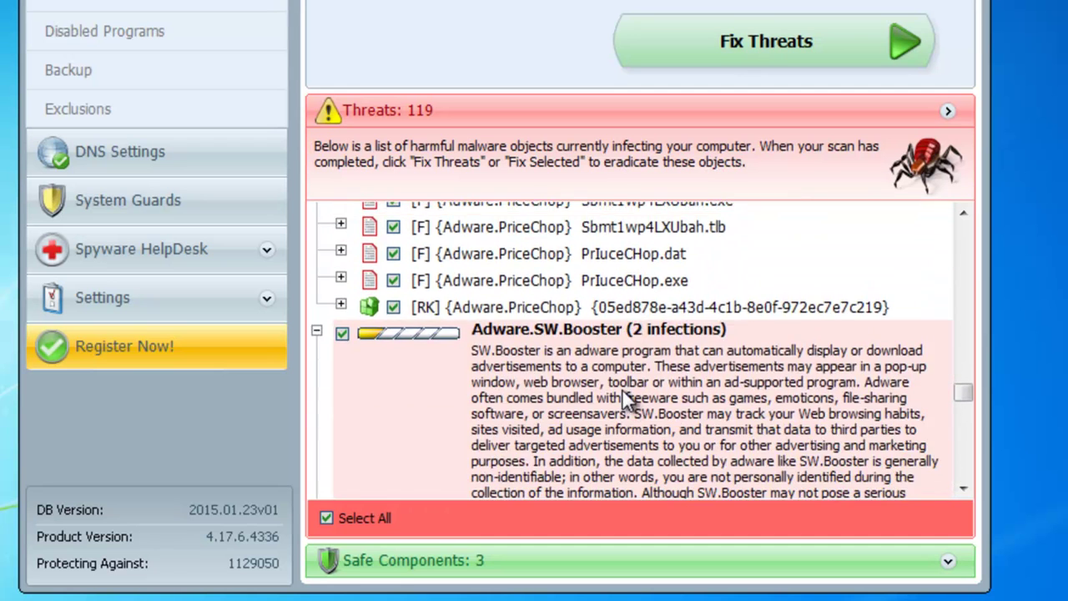
scroll(610, 384, "down", 1)
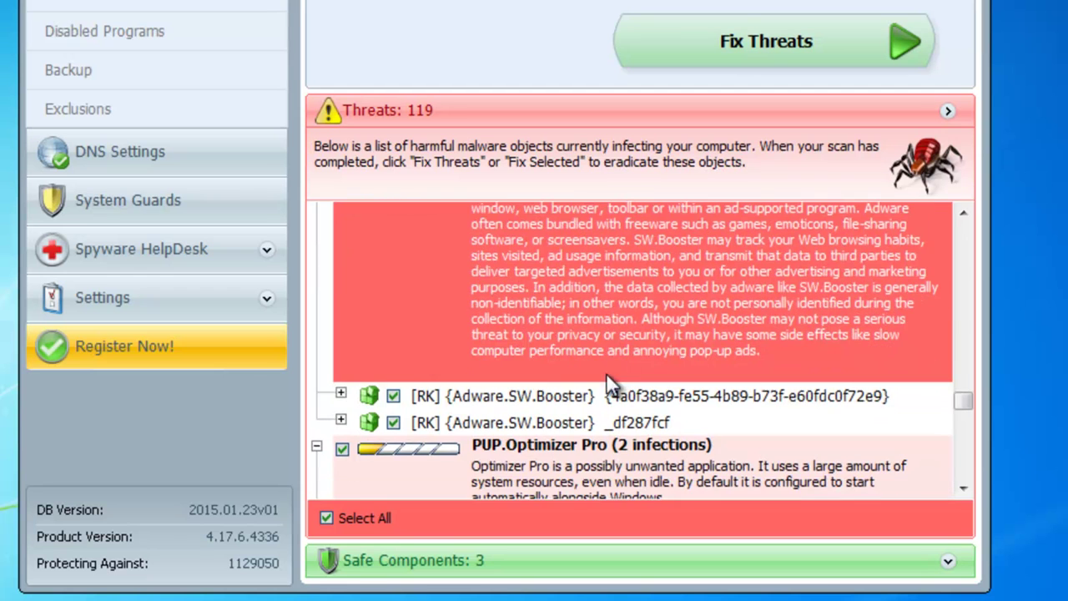
left_click(344, 392)
scroll(518, 343, "down", 4)
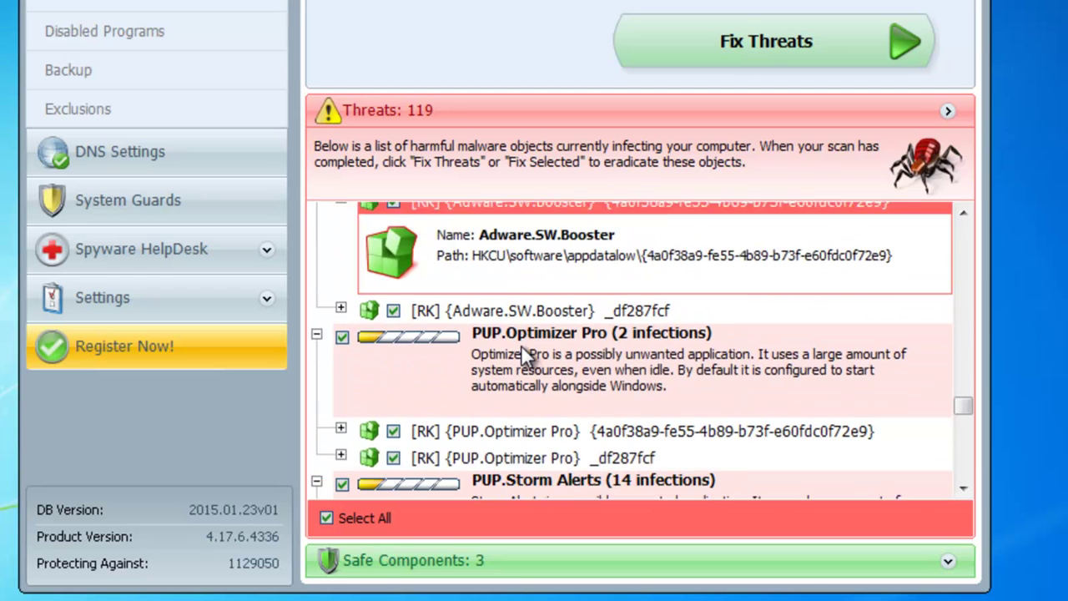
Review the PUP entries for Optimizer Pro, Storm Alerts, YoutubeAdBlocker and Zaxar Games, then return to the start of the threat list
scroll(521, 344, "down", 2)
left_click(550, 274)
scroll(551, 284, "down", 4)
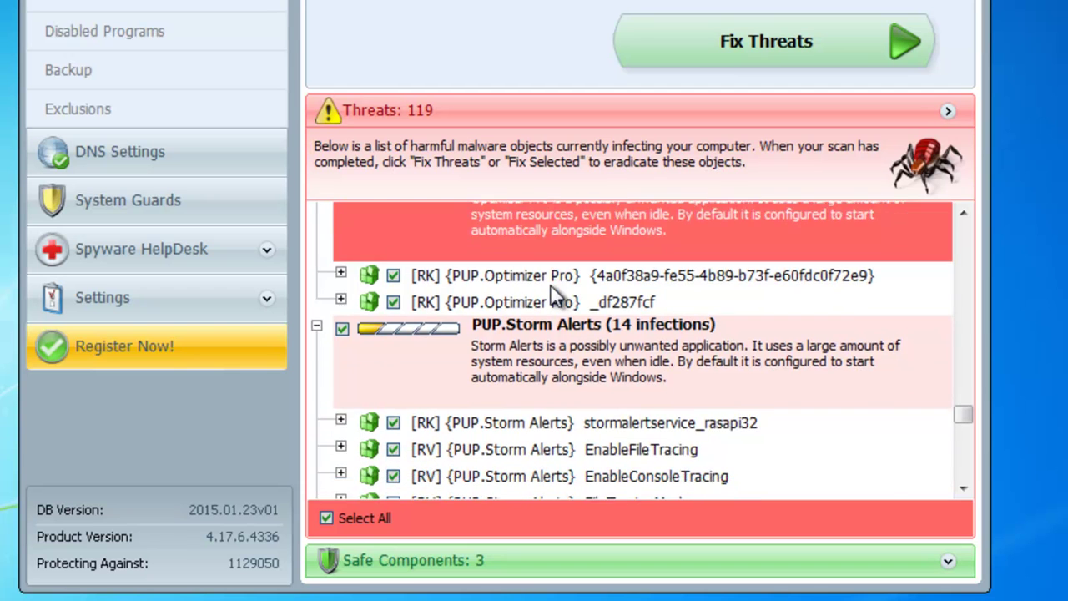
scroll(551, 293, "down", 2)
scroll(567, 296, "down", 9)
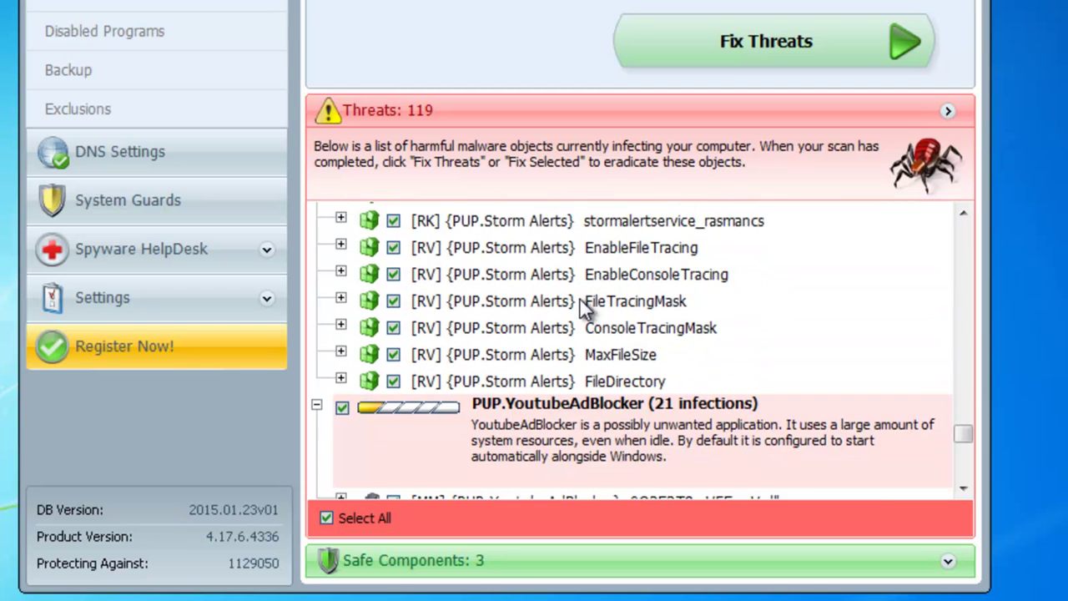
scroll(580, 298, "down", 2)
left_click(609, 351)
scroll(605, 345, "down", 6)
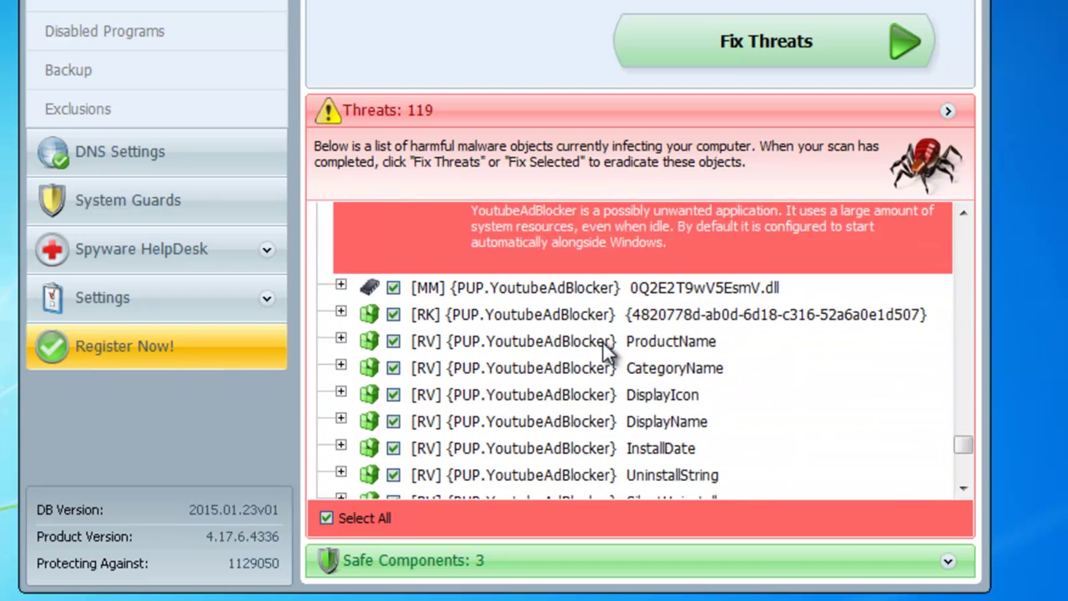
scroll(603, 341, "down", 10)
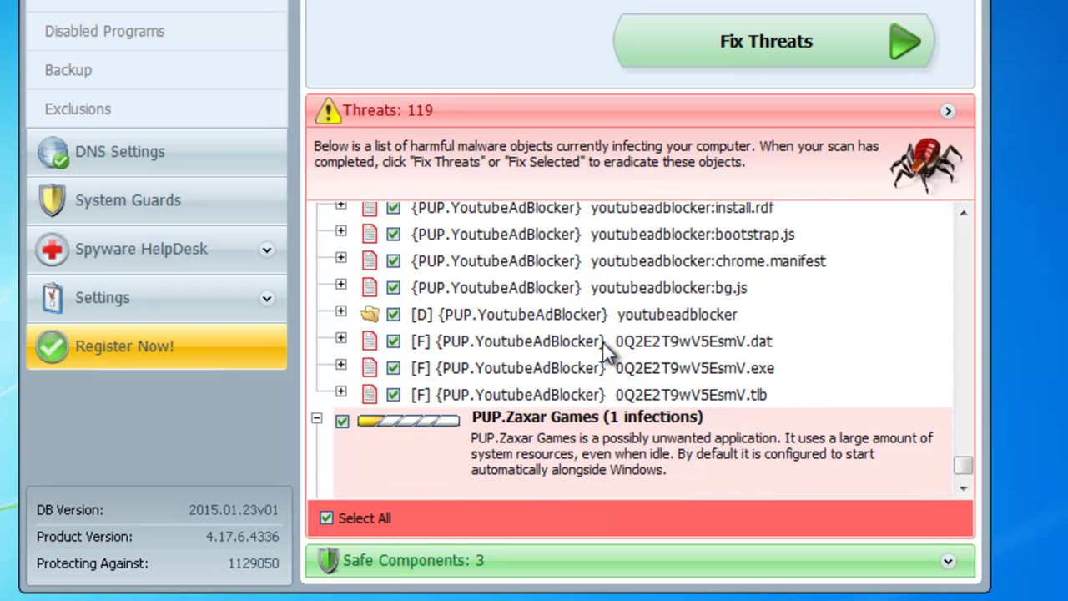
scroll(603, 341, "down", 2)
left_click_drag(961, 462, 965, 215)
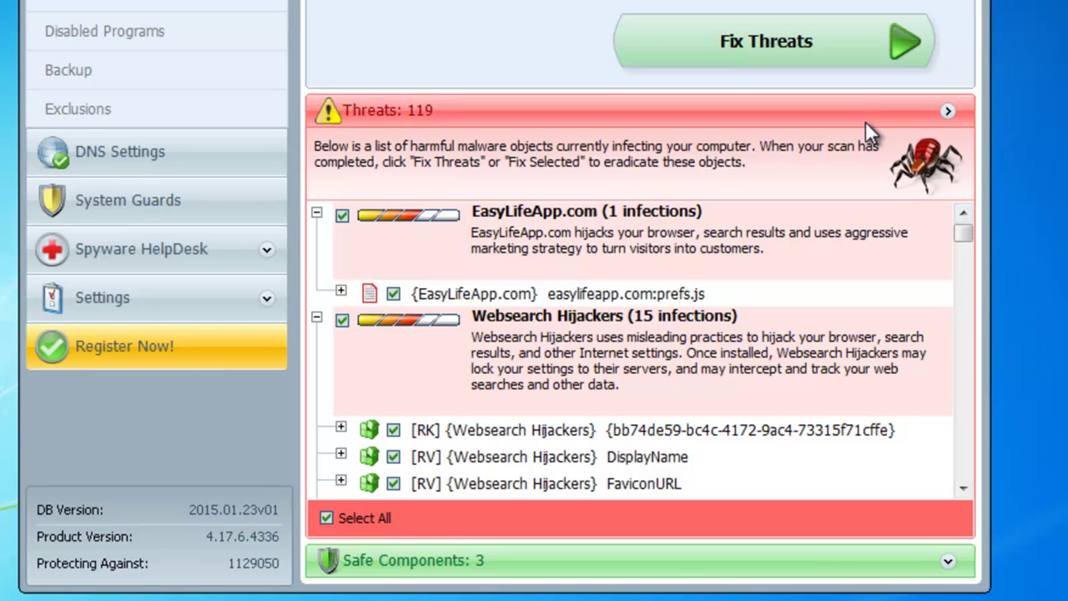
Show the desktop, reopen Malwarebytes Anti-Malware, and inspect the locations of the first two PUP.Optional.MultiPlug.A files in its scan results
key("super+d")
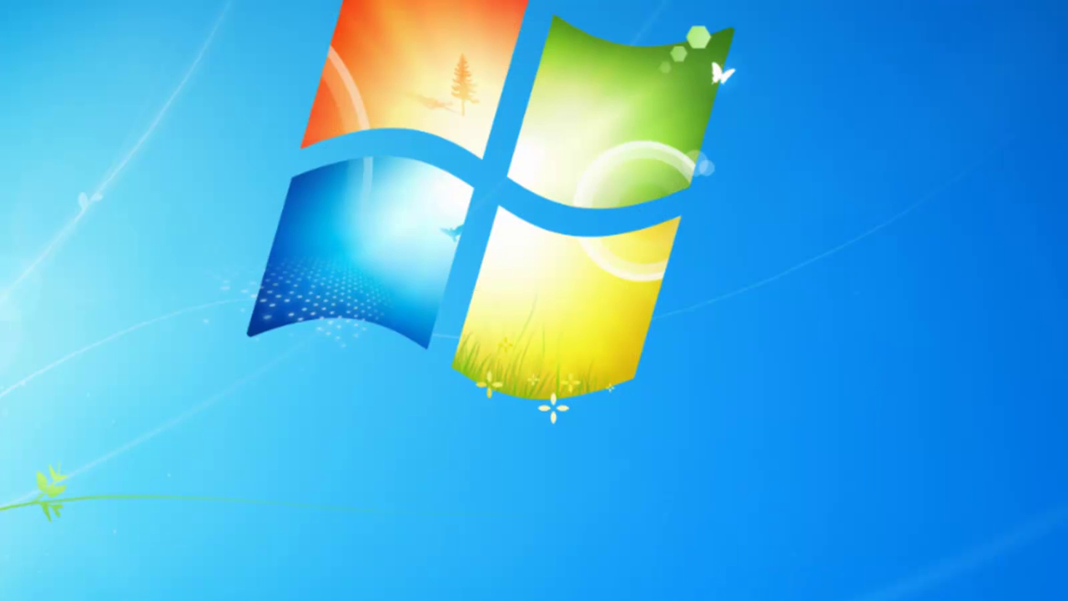
left_click(969, 588)
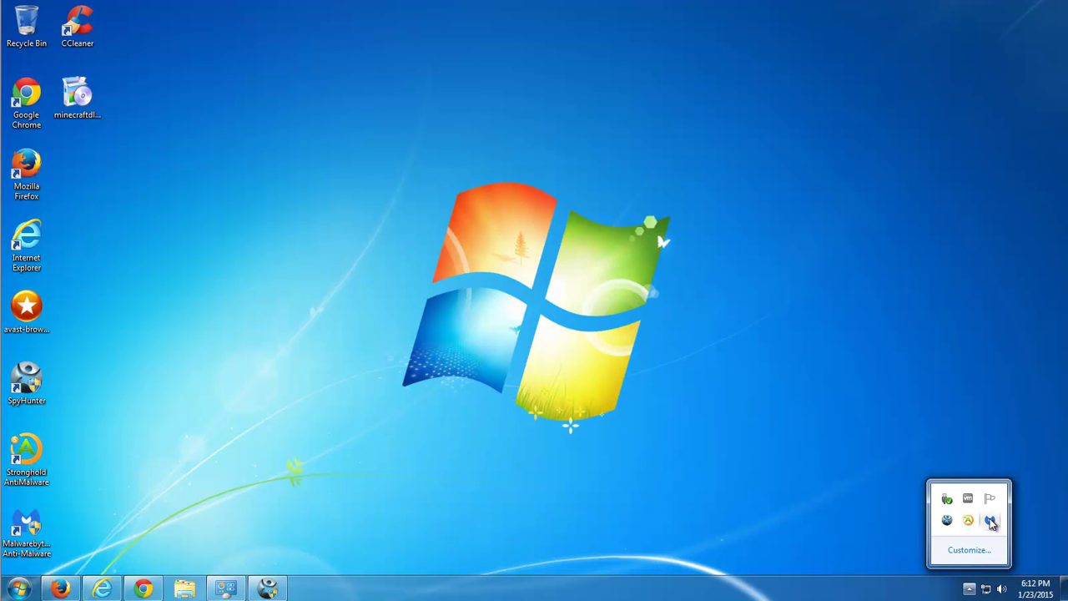
double_click(991, 520)
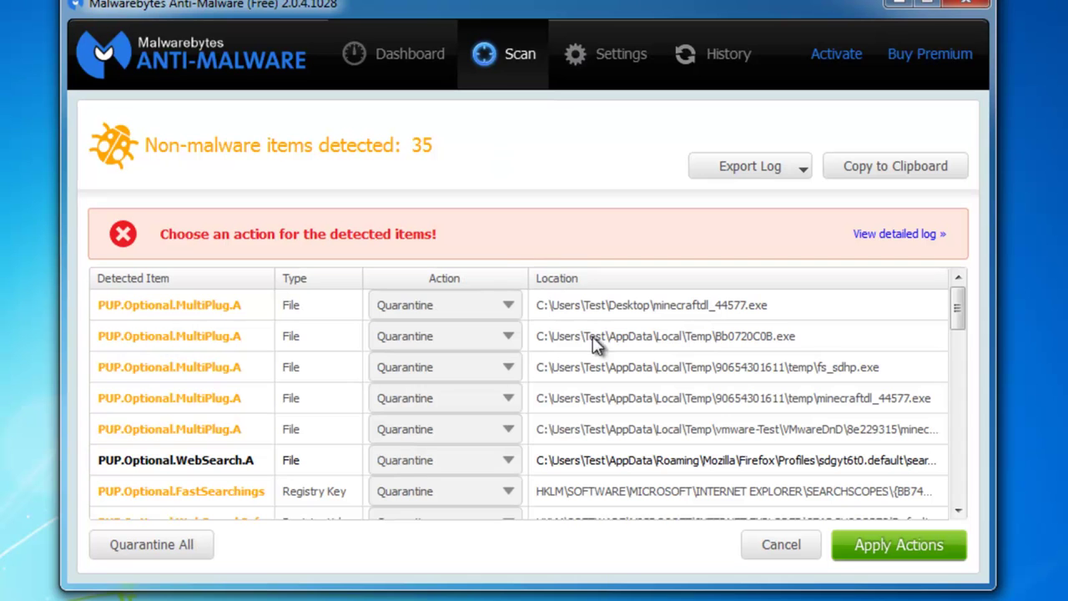
left_click(711, 309)
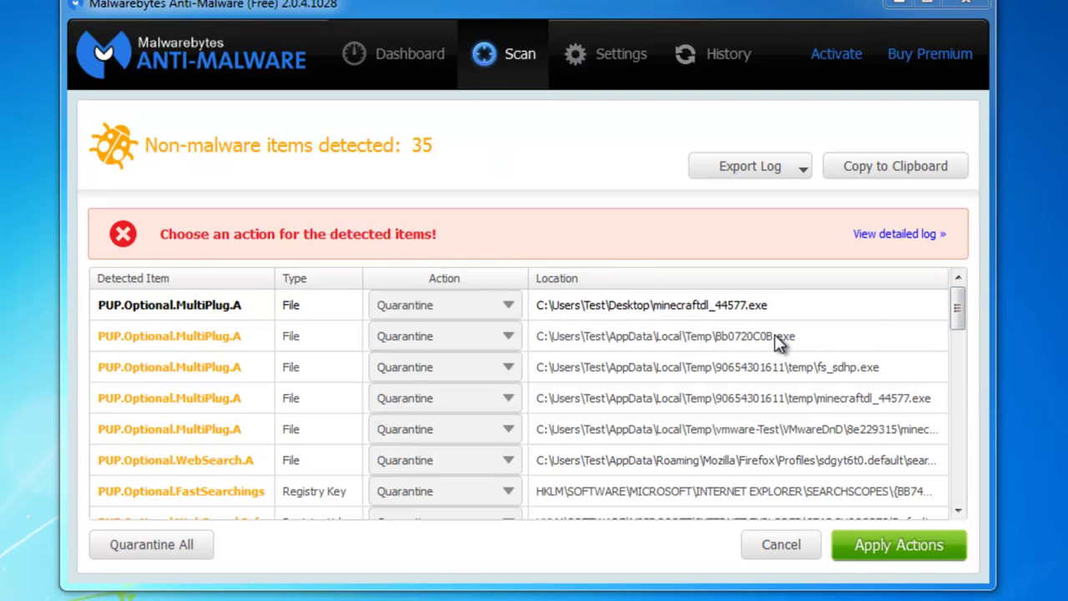
left_click(775, 337)
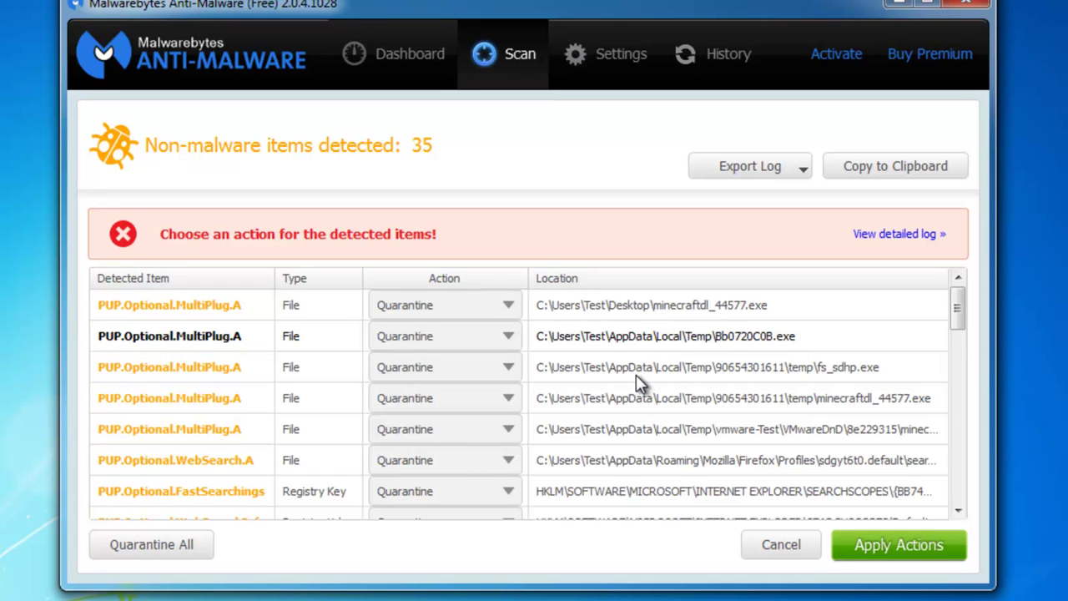
Review the remaining Malwarebytes detections, including the youtubeadblocker folder, the registry keys and the PUP.Optional.SearchFix.A items
scroll(400, 418, "down", 1)
scroll(722, 403, "down", 2)
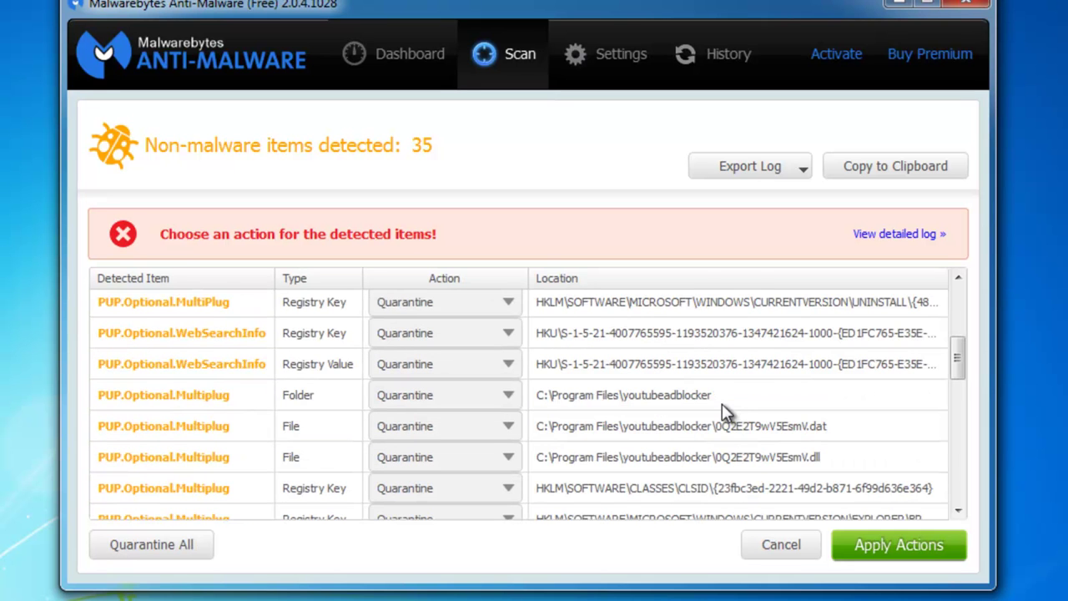
left_click(696, 394)
scroll(724, 411, "down", 1)
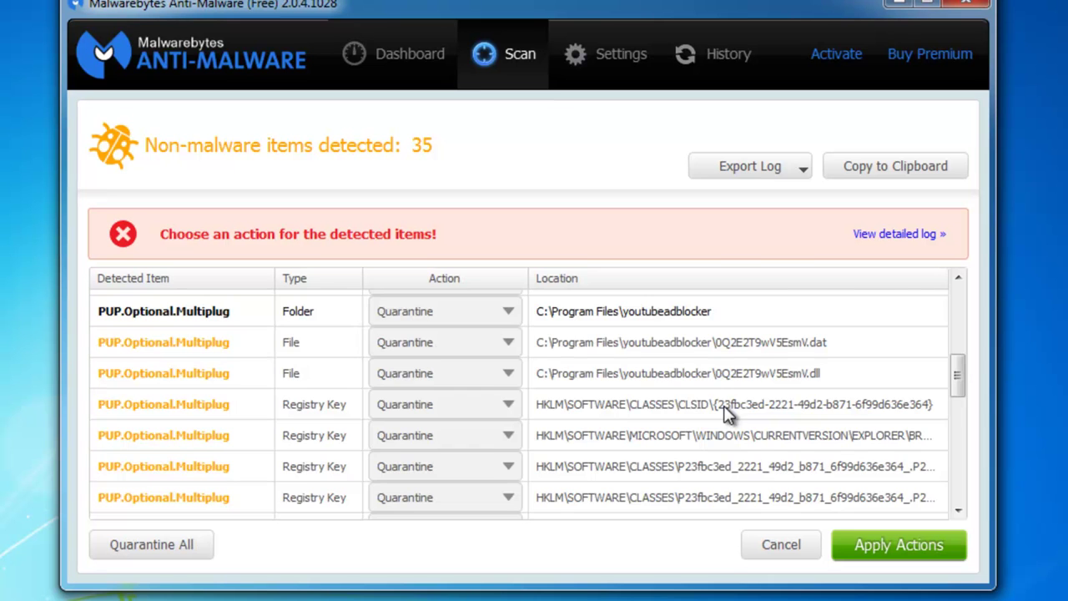
scroll(726, 412, "down", 5)
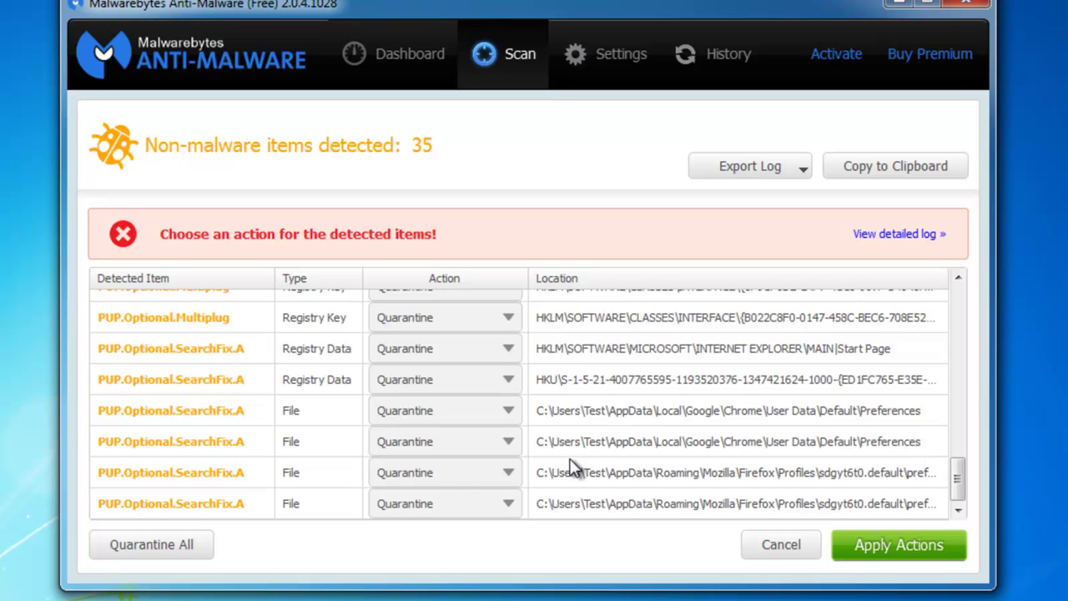
Minimize Malwarebytes, show the completed scan results in Stronghold AntiMalware, and expand the UnisalEs group to inspect its files
left_click(899, 3)
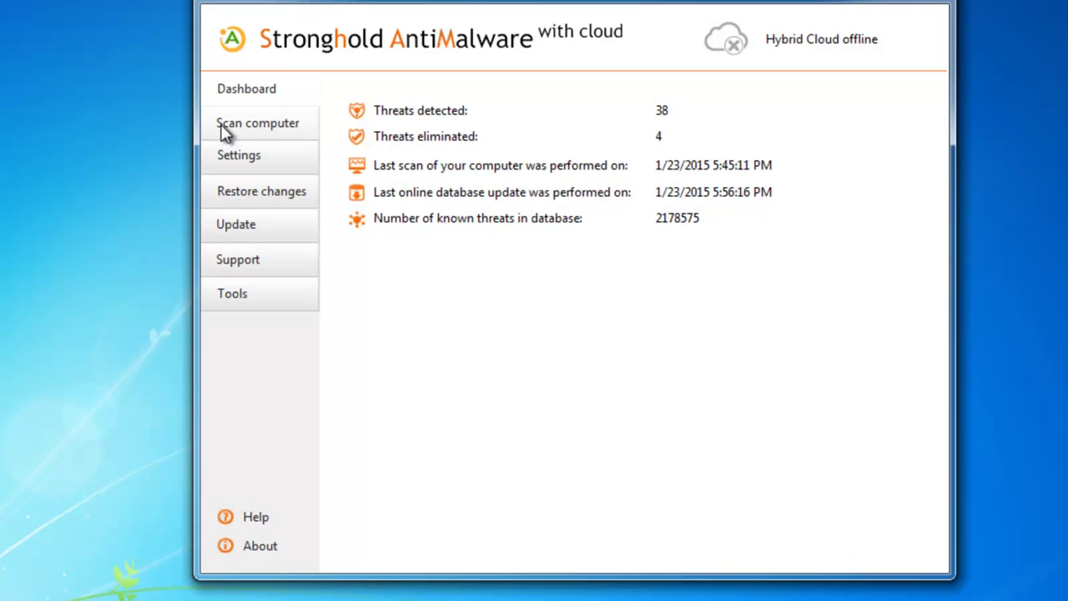
left_click(223, 127)
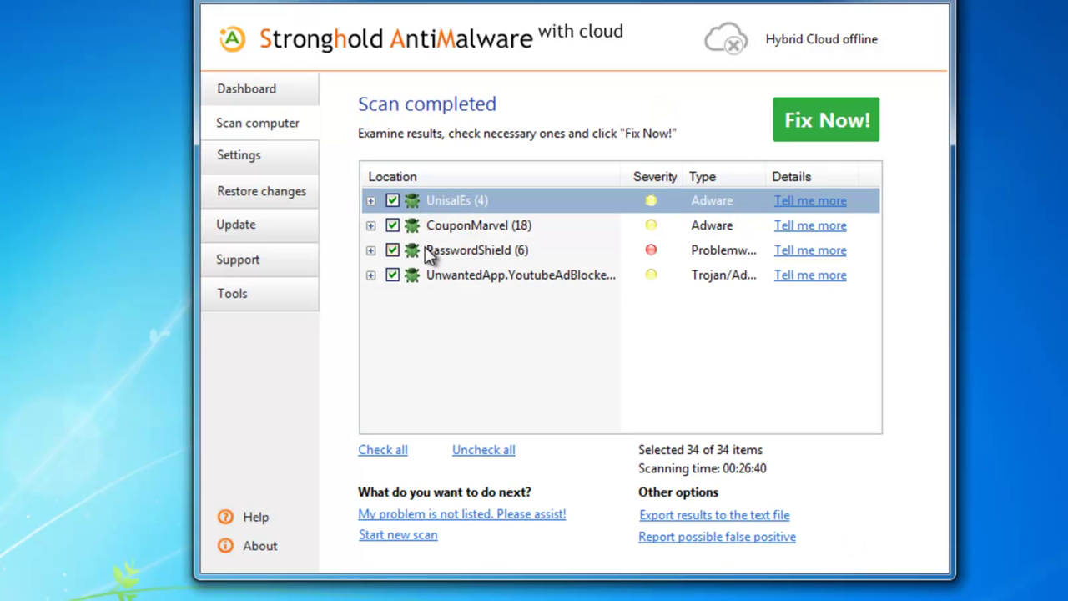
left_click(551, 278)
left_click(372, 200)
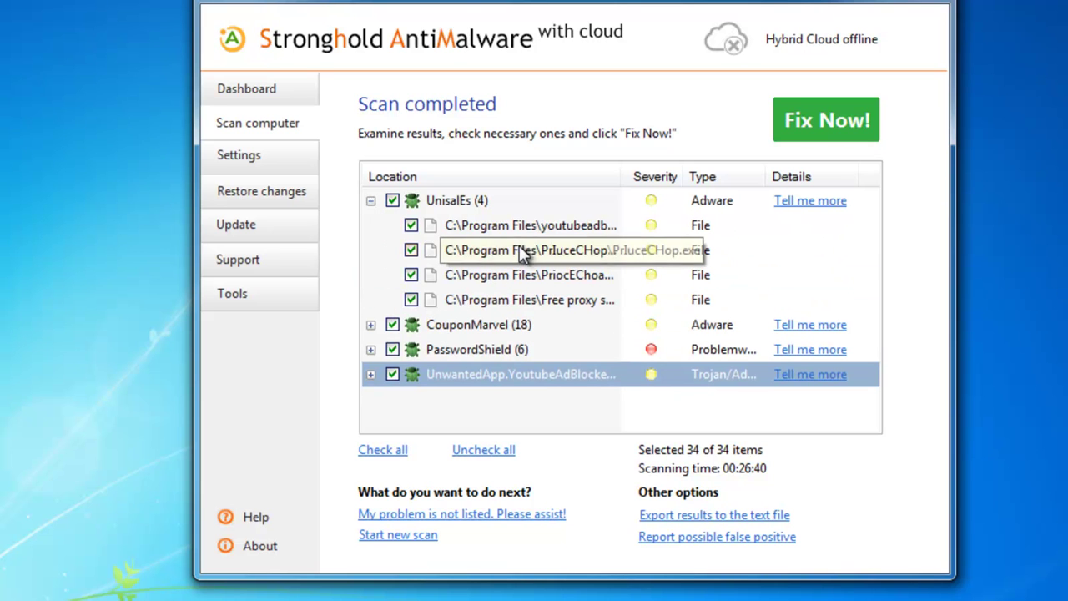
left_click(474, 251)
left_click(485, 227)
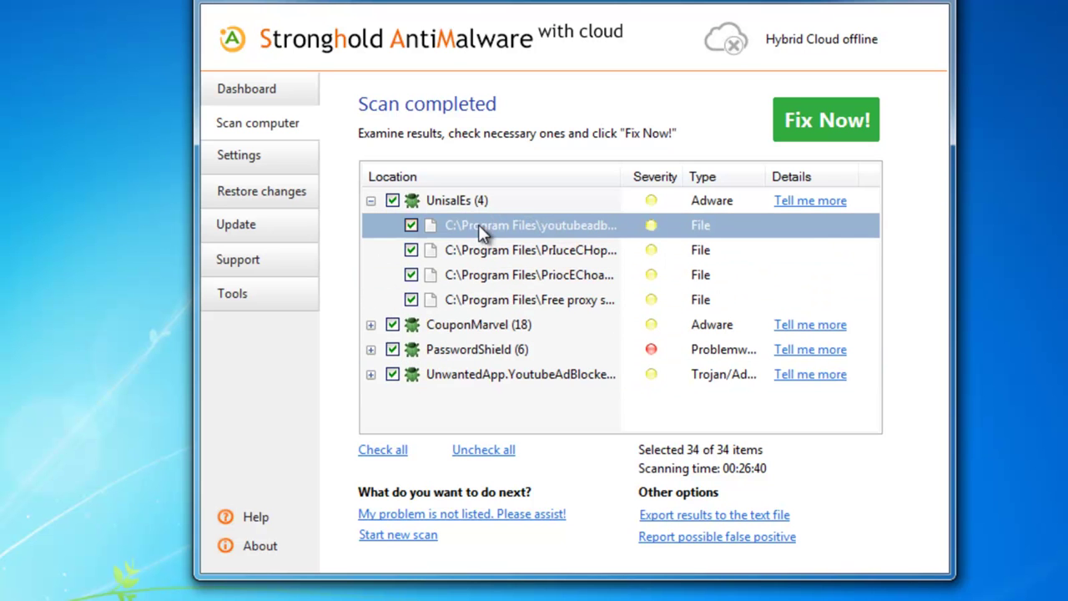
Widen the Location column to read the full UnisalEs file paths and check the severity and type of each item
left_click_drag(621, 177, 778, 177)
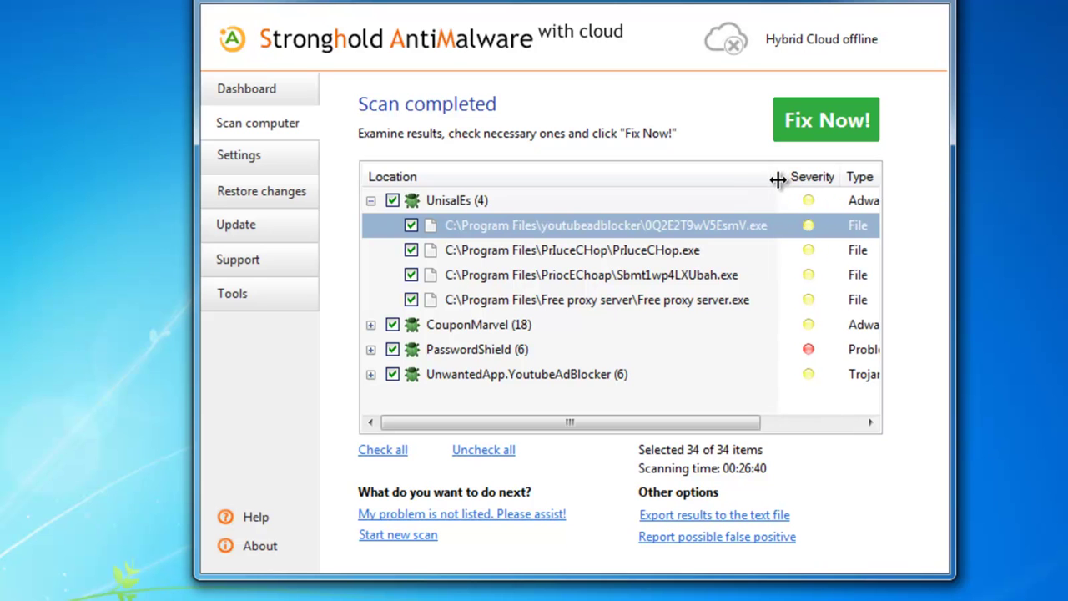
left_click(561, 267)
left_click(567, 259)
scroll(501, 345, "right", 3)
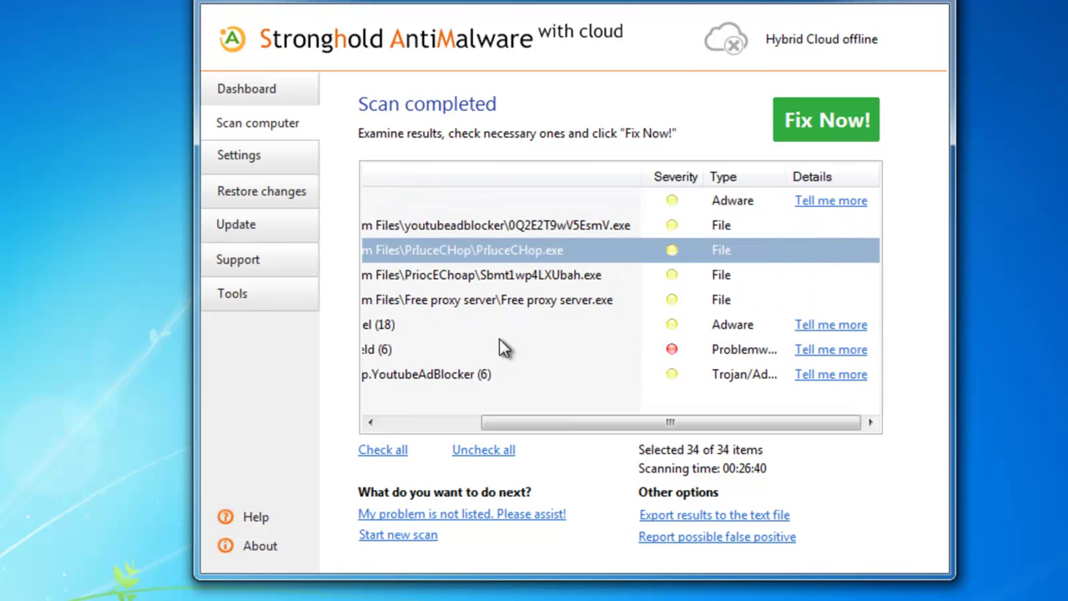
scroll(418, 367, "left", 3)
Expand the UnwantedApp.YoutubeAdBlocker, CouponMarvel and PasswordShield groups and review the items listed under them
left_click(371, 373)
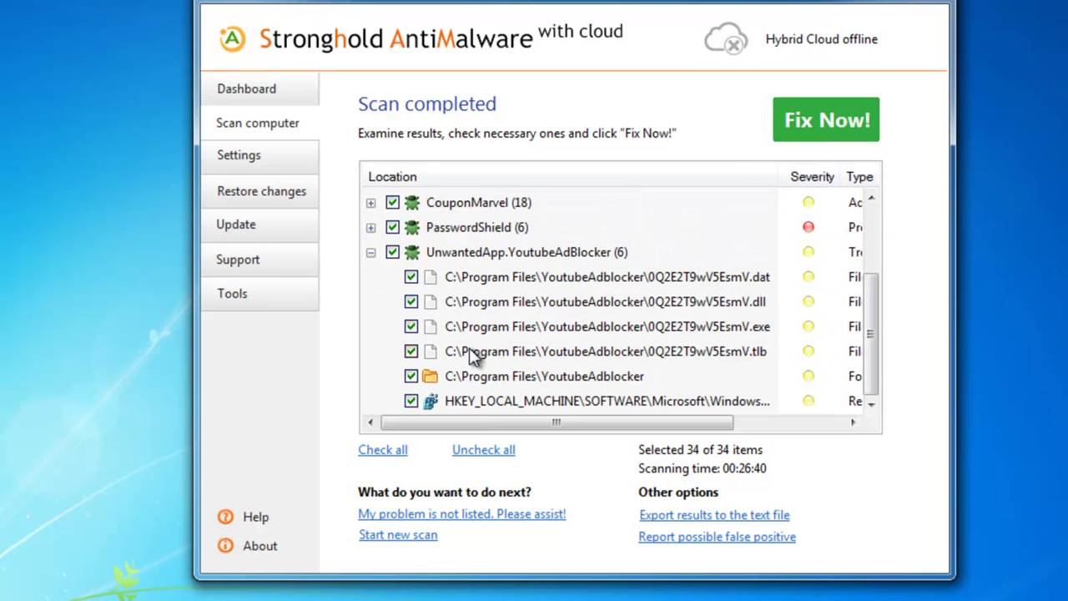
scroll(473, 342, "up", 2)
left_click(371, 325)
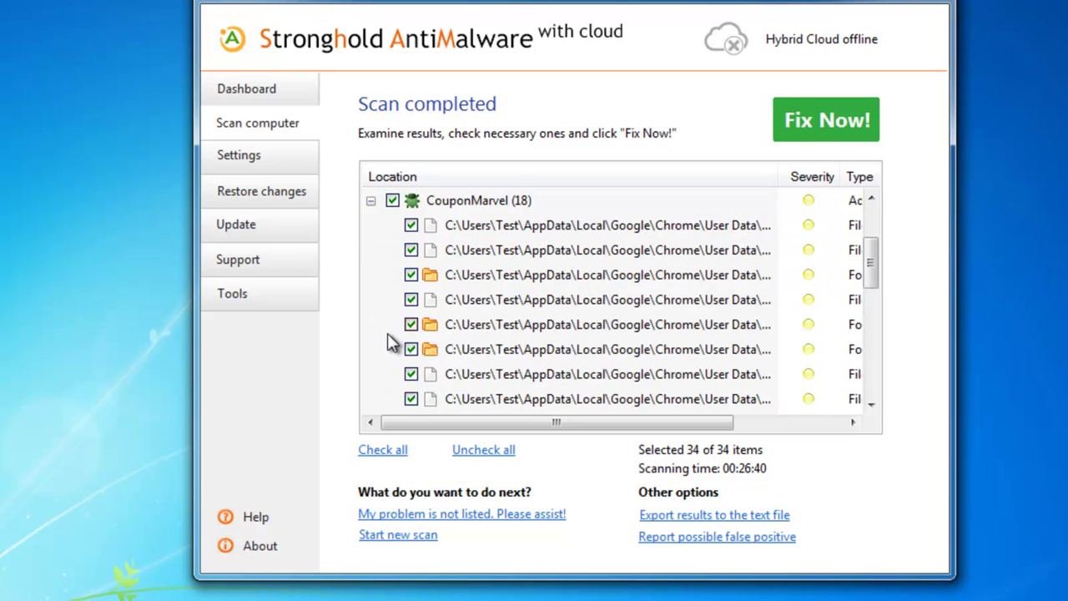
scroll(392, 338, "down", 6)
left_click(371, 227)
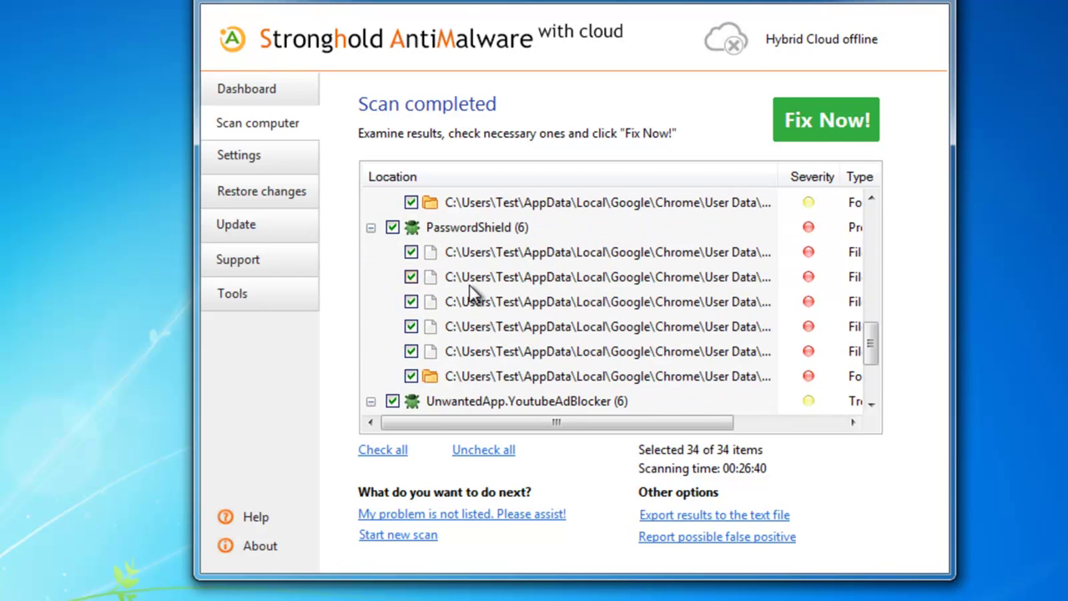
scroll(610, 325, "up", 2)
scroll(610, 330, "up", 7)
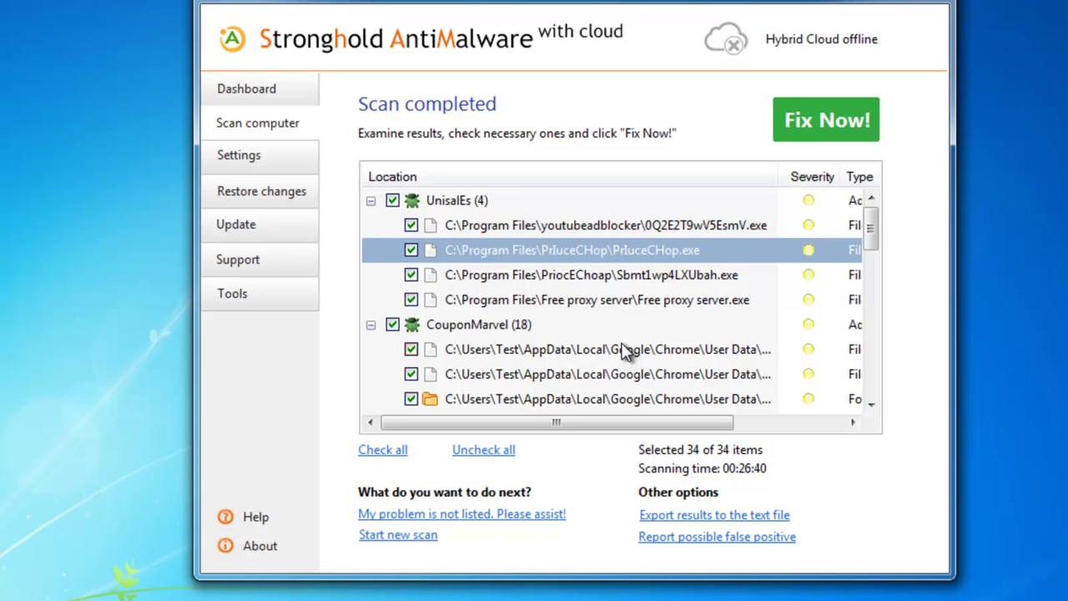
scroll(600, 302, "down", 6)
scroll(598, 301, "down", 2)
scroll(601, 301, "up", 6)
left_click(601, 249)
Put the Stronghold AntiMalware window away and refresh the desktop
left_click(851, 7)
right_click(300, 107)
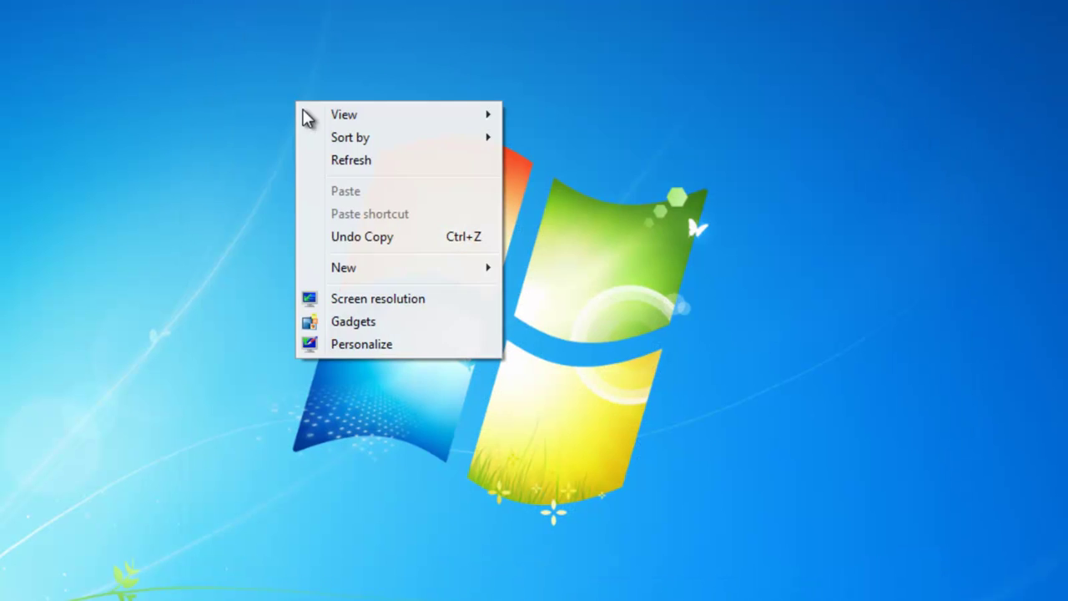
left_click(334, 160)
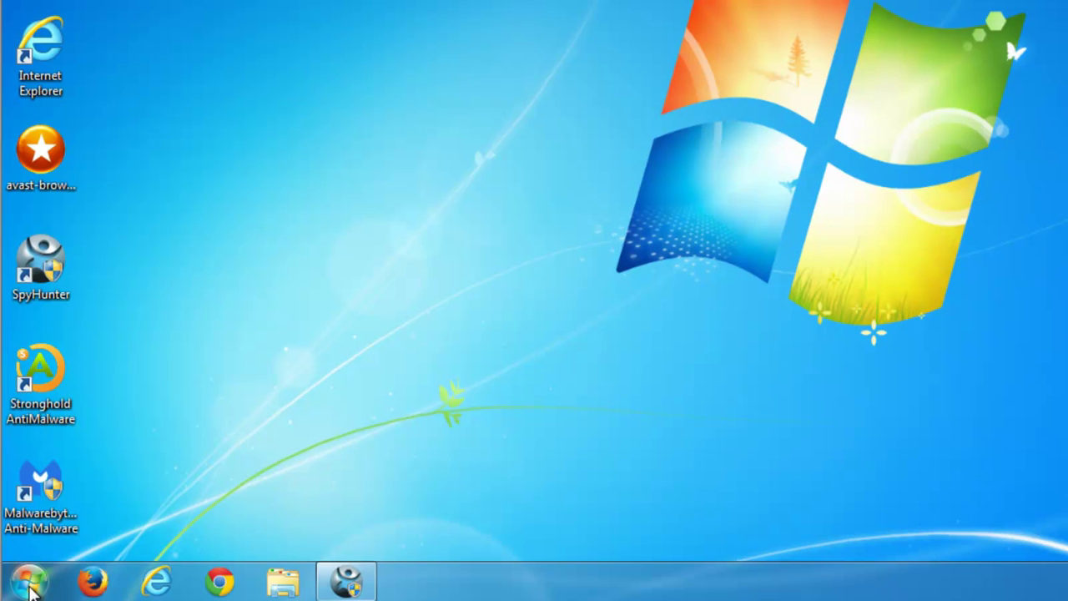
Open the Control Panel's list of installed programs for uninstalling
left_click(30, 583)
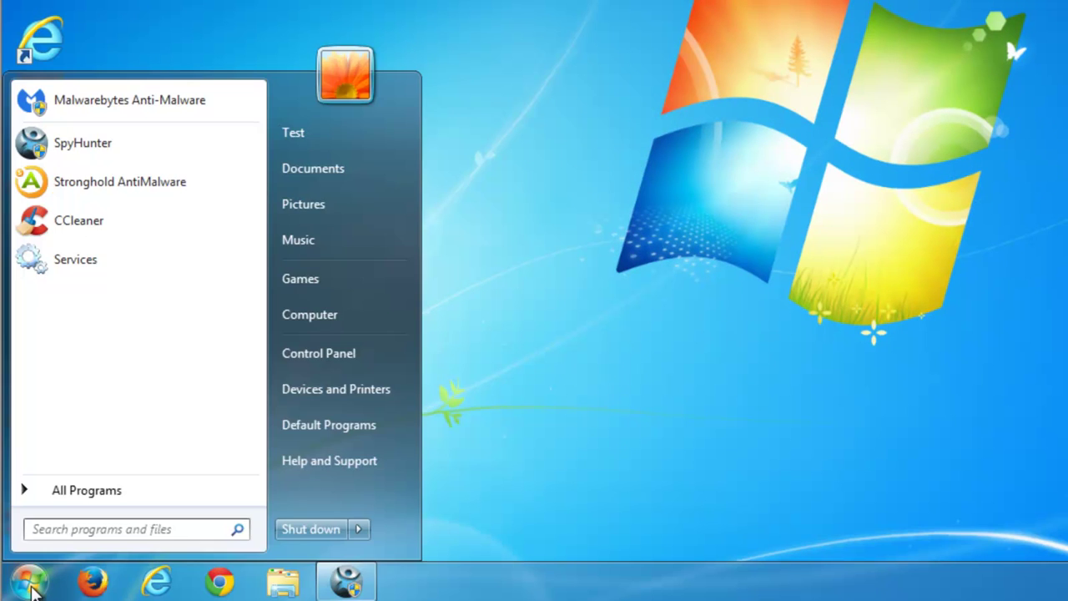
left_click(326, 352)
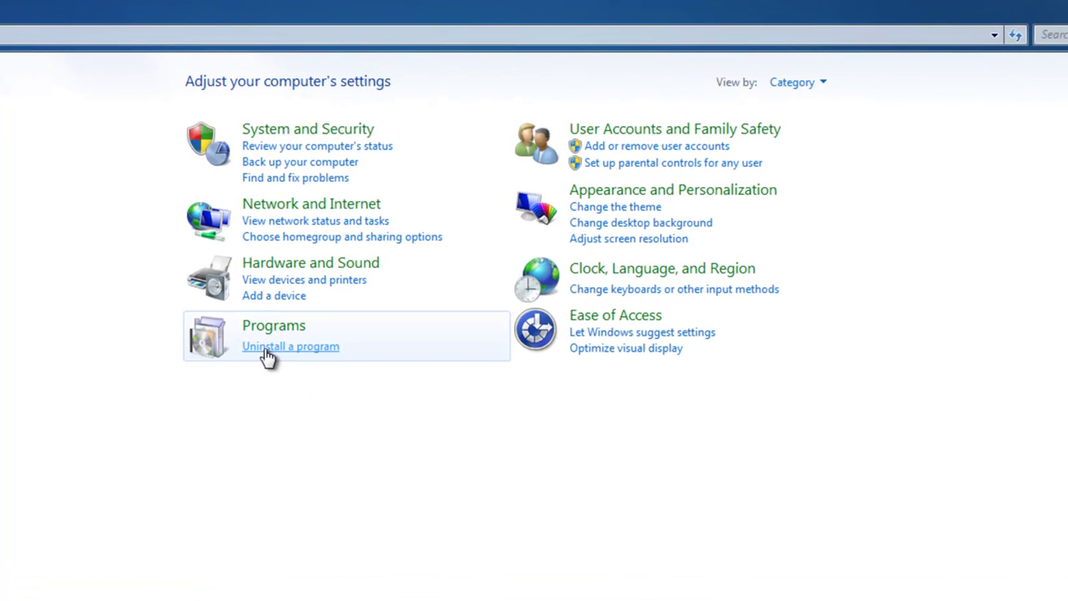
left_click(266, 349)
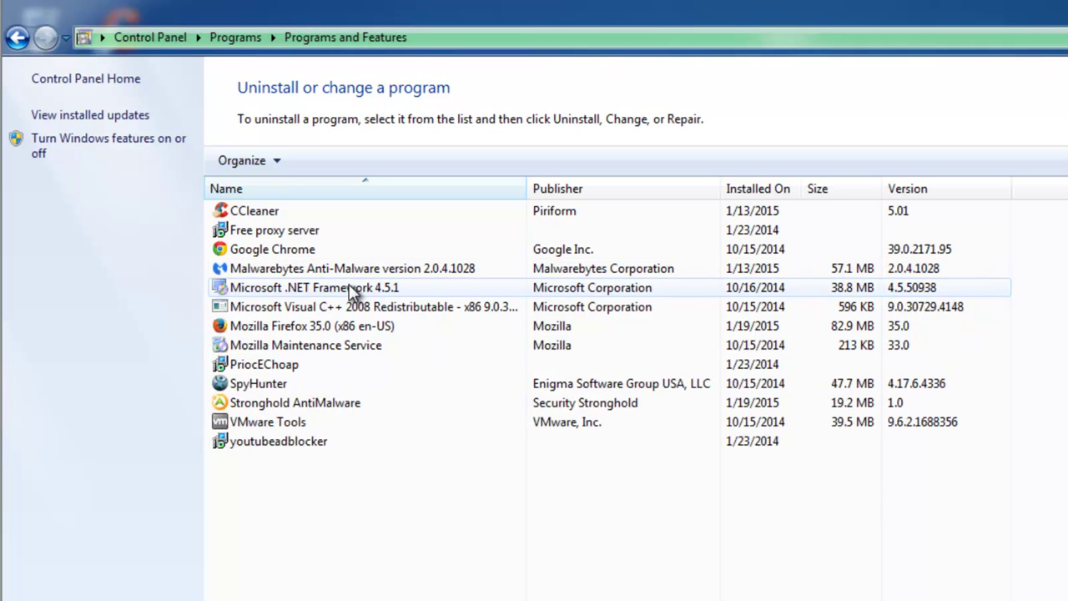
Uninstall youtubeadblocker from the installed programs, declining the alternate browser extension
left_click(265, 373)
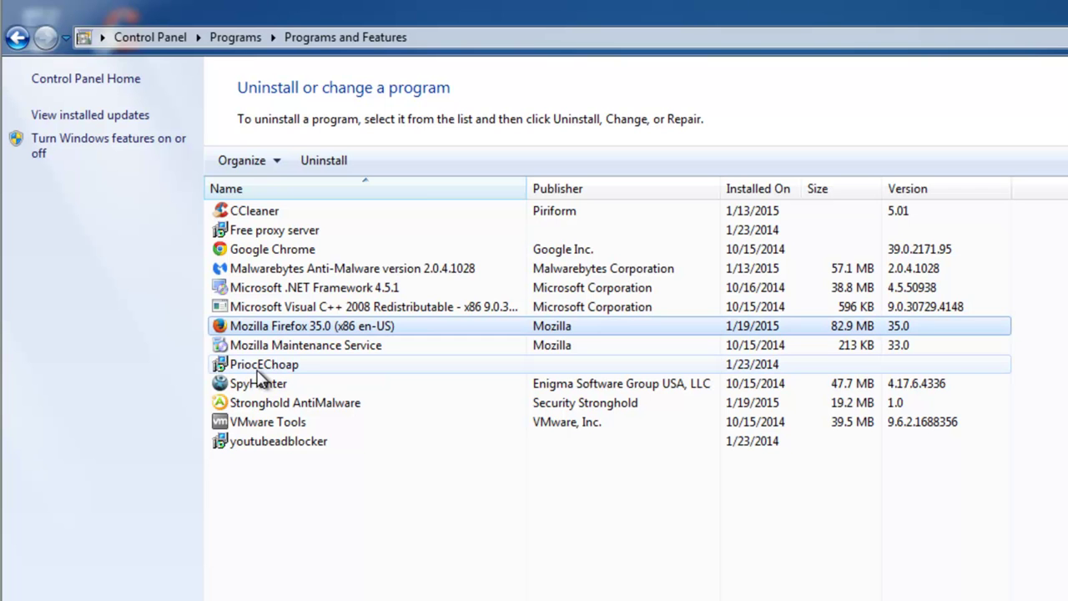
left_click(355, 511)
double_click(265, 368)
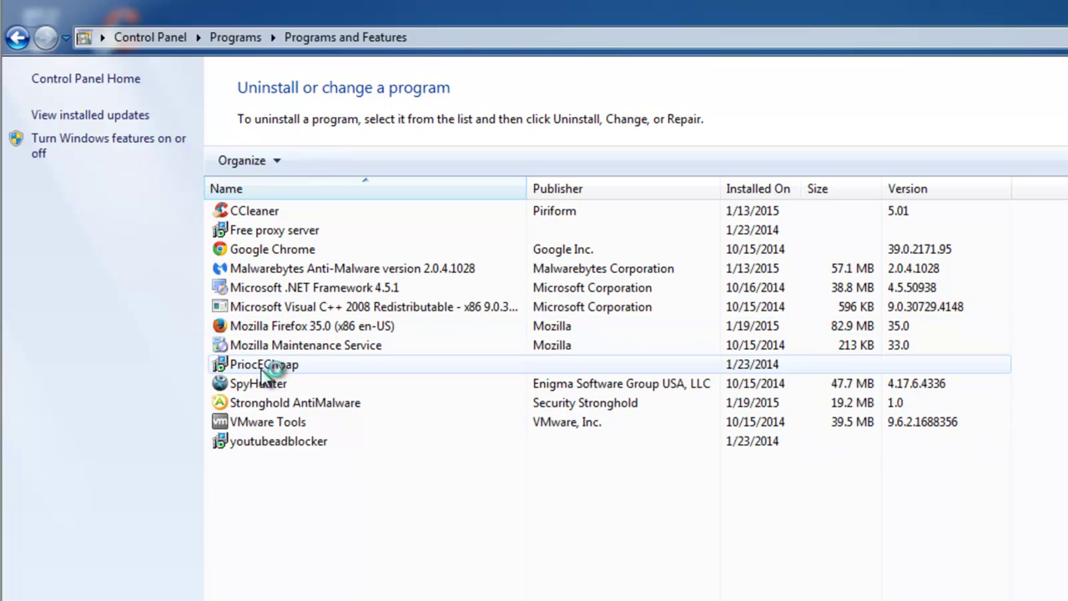
left_click(288, 441)
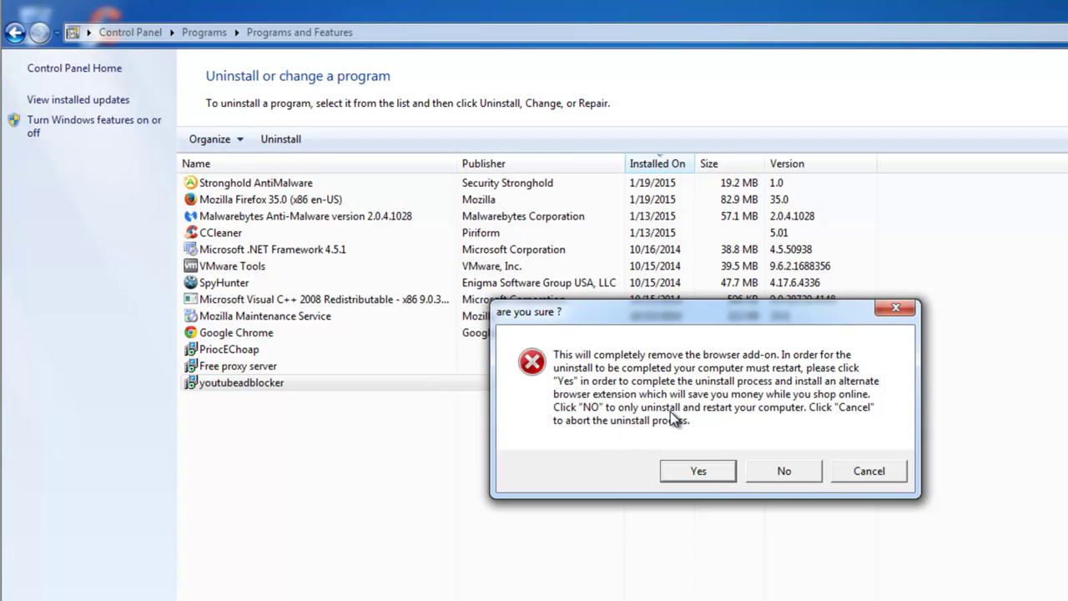
left_click(782, 476)
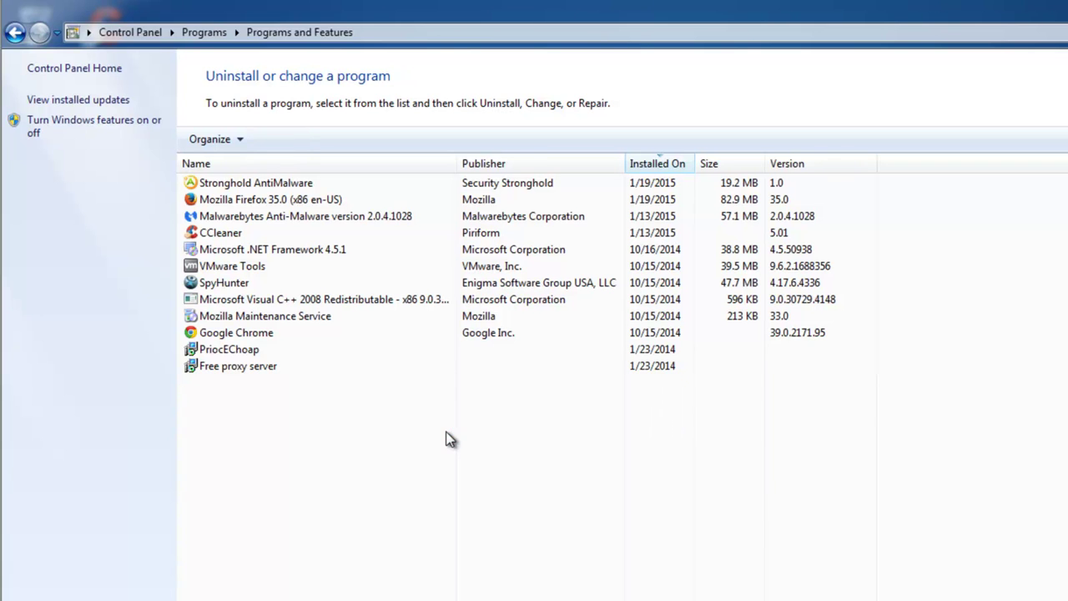
Uninstall PriocEChoap, declining the alternate browser extension offered by its uninstaller
left_click(205, 352)
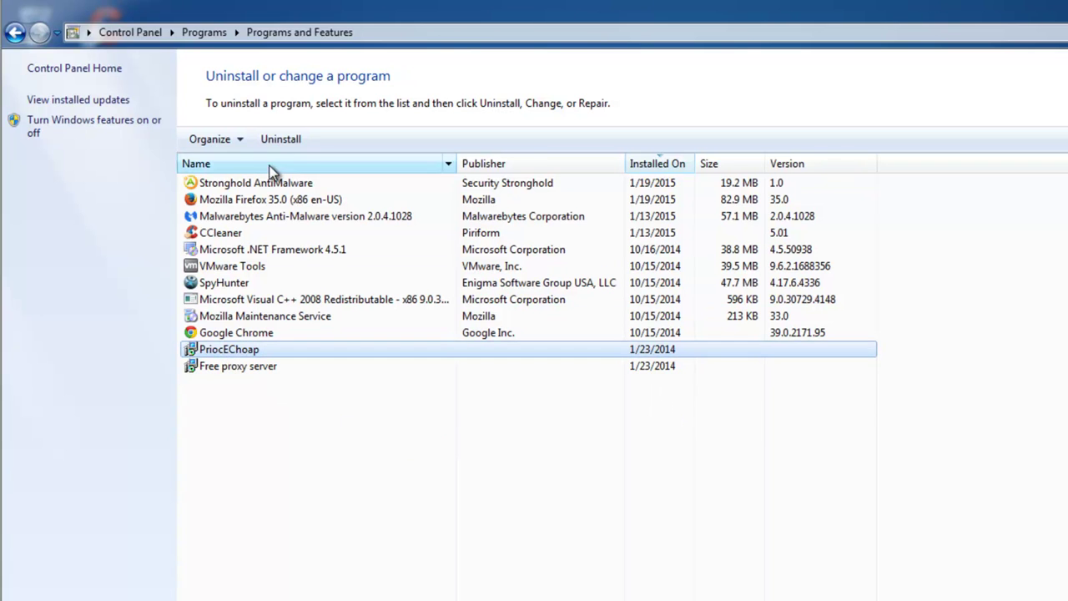
left_click(278, 140)
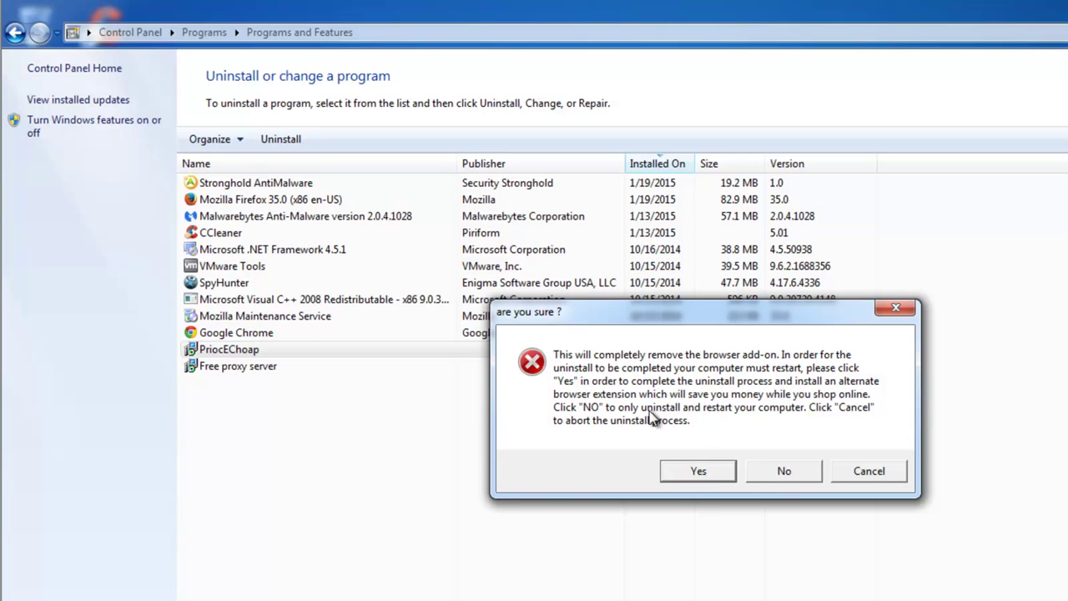
left_click(784, 472)
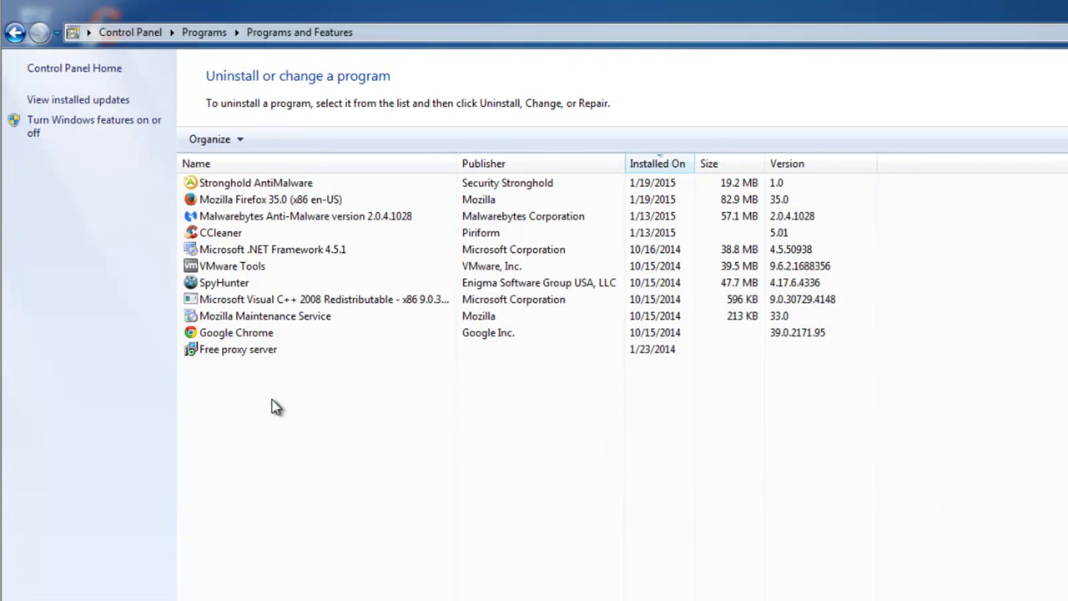
Uninstall Free proxy server, declining the alternate browser extension, and look over the remaining programs
left_click(238, 352)
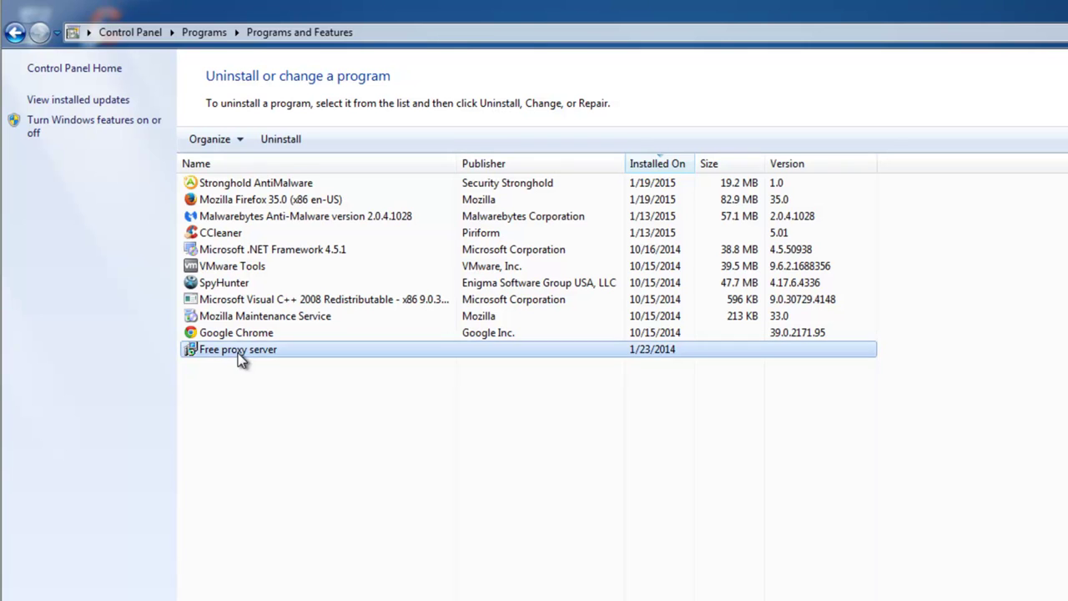
left_click(276, 140)
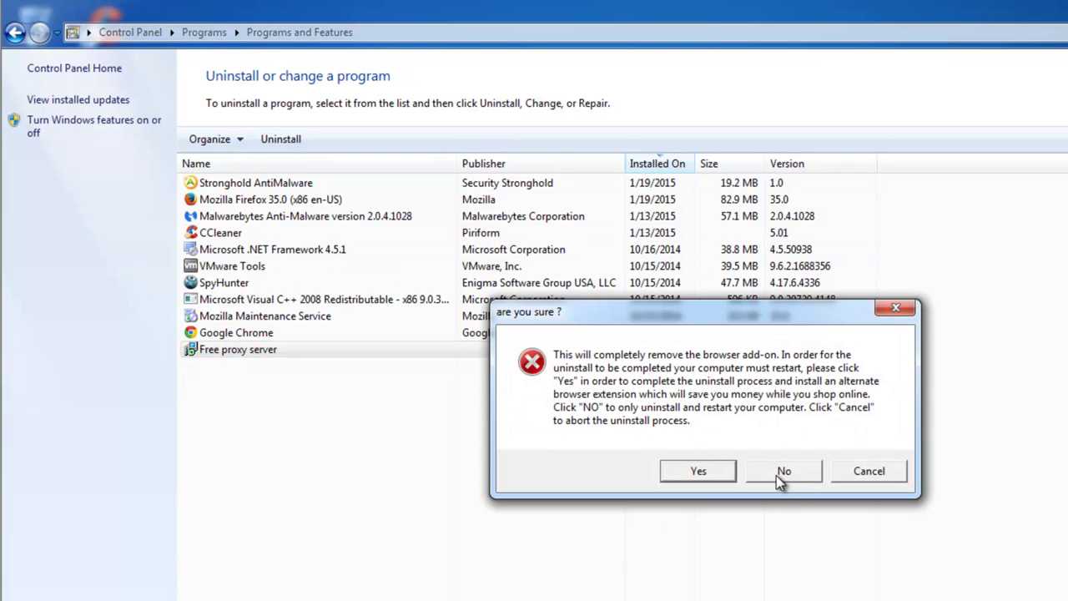
left_click(778, 475)
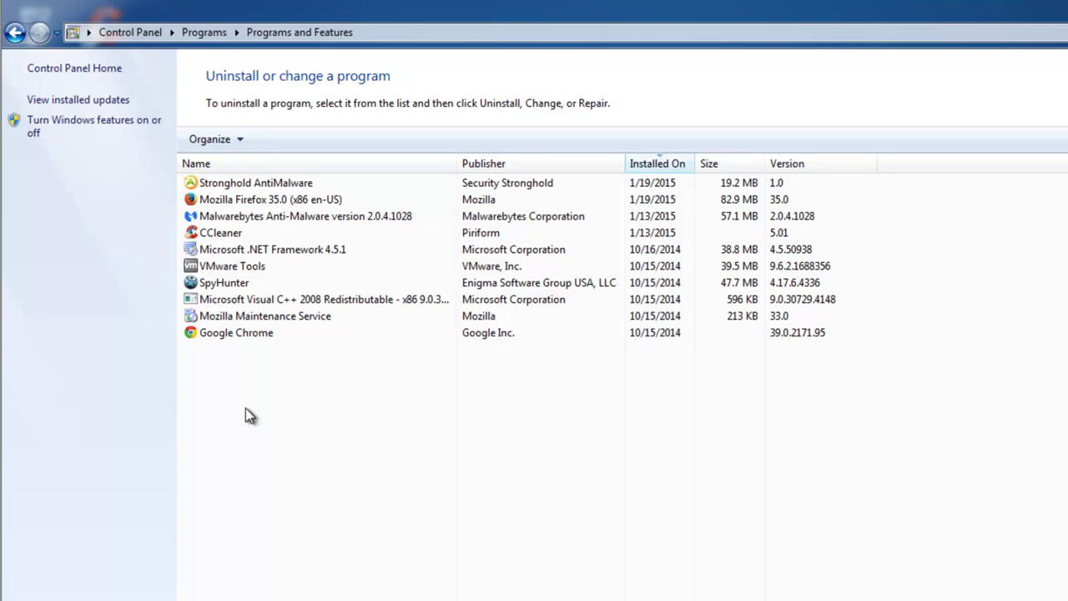
left_click(222, 301)
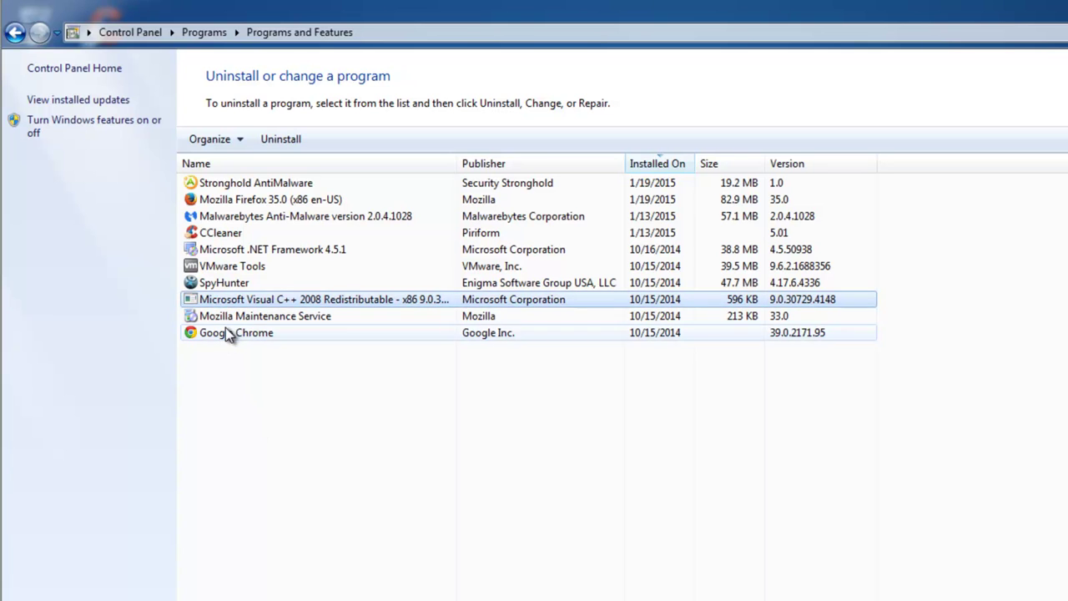
left_click(225, 331)
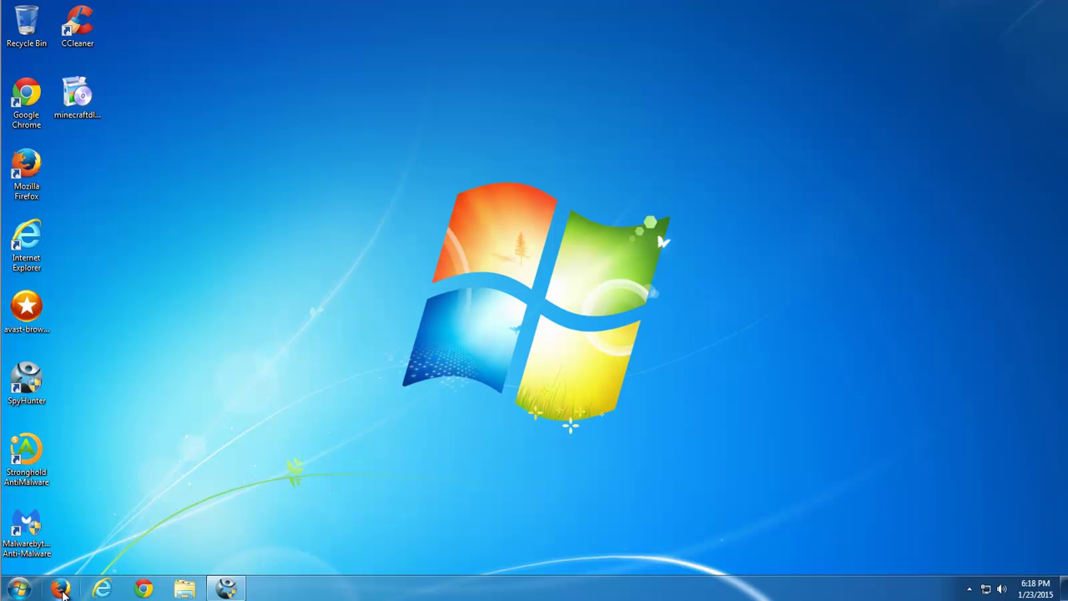
Switch to Firefox and remove the youtubeadblocker and PrIuceCHop extensions in its add-ons manager
left_click(61, 590)
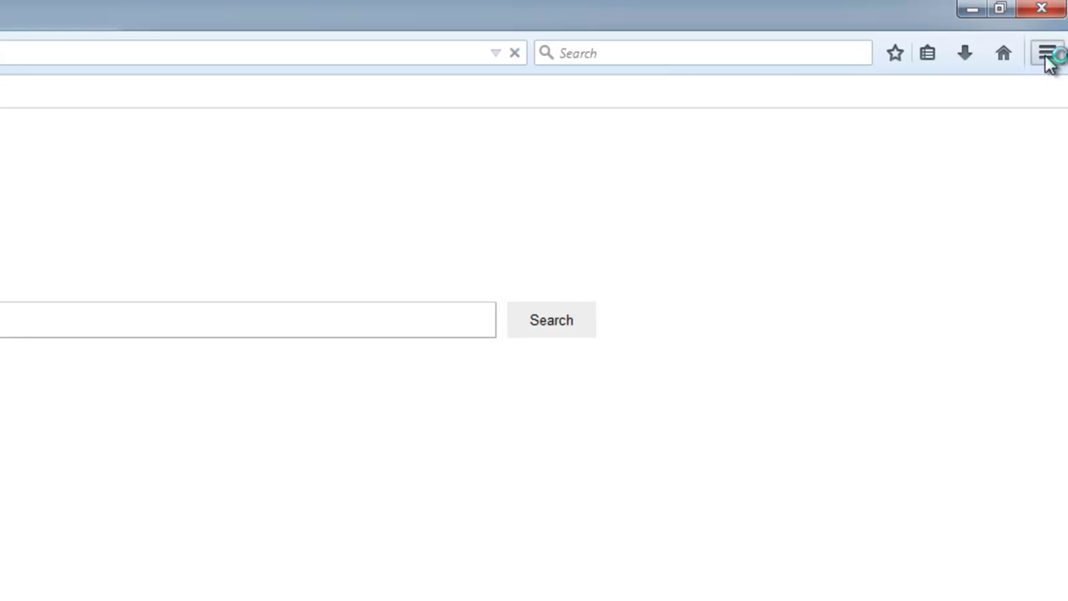
left_click(1048, 55)
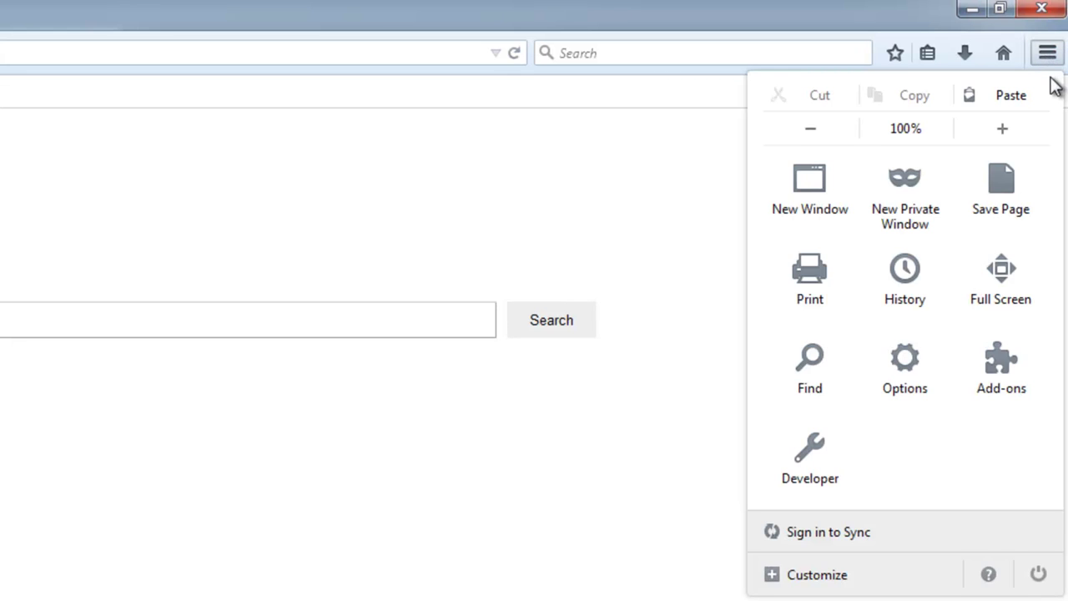
left_click(1013, 382)
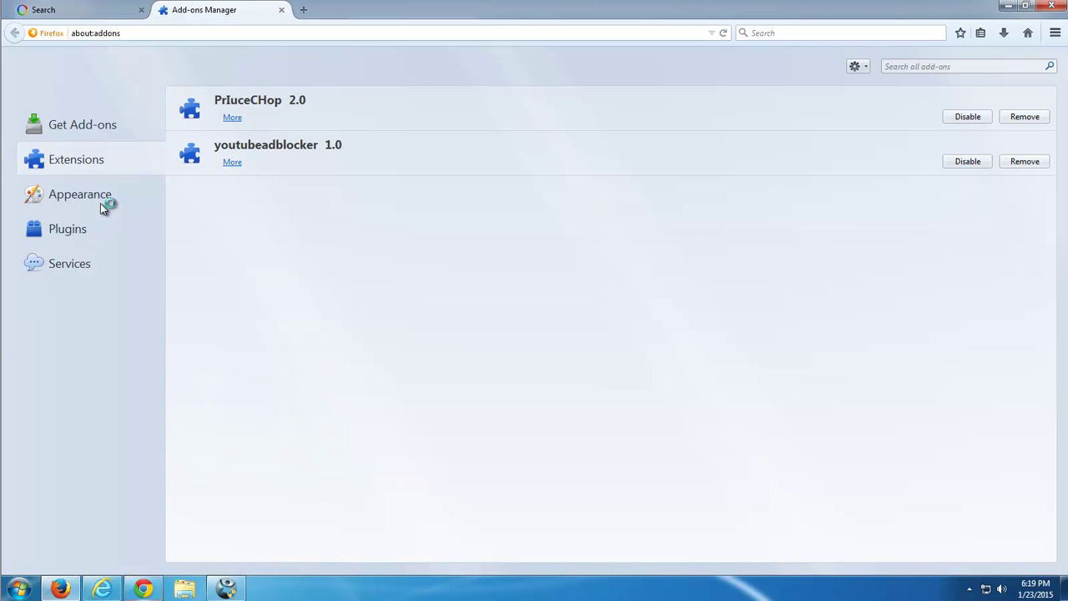
left_click(79, 160)
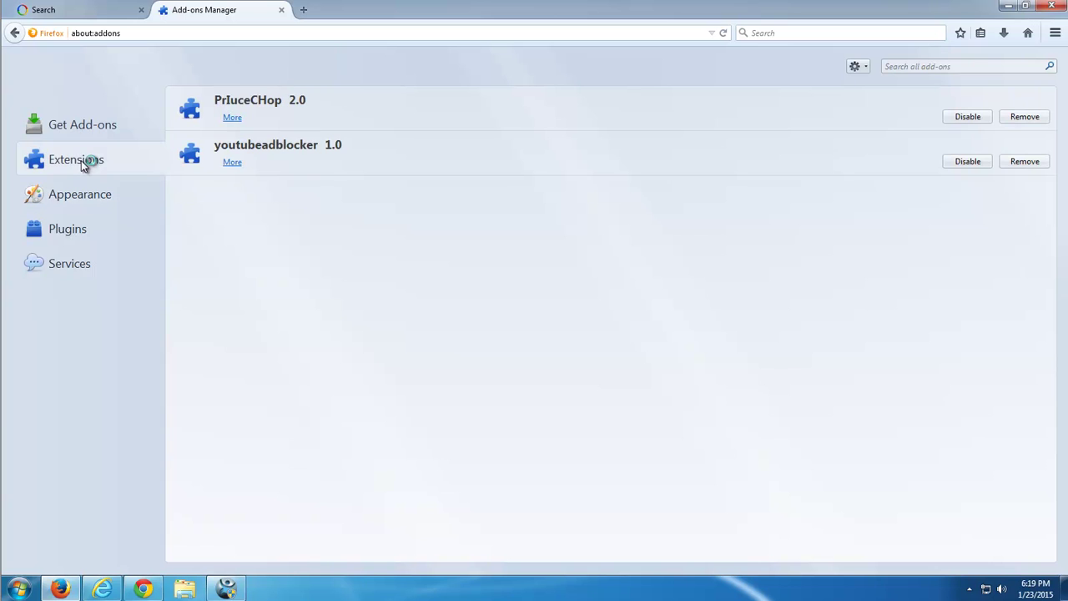
left_click(1012, 166)
left_click(1024, 118)
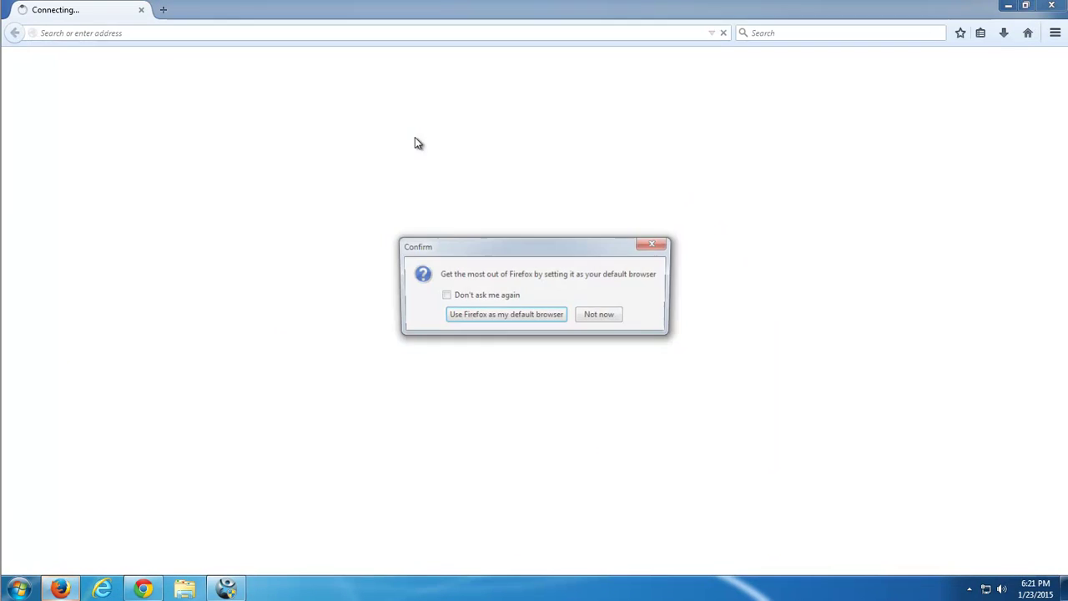
Decline making Firefox the default browser, check its add-ons manager for leftover extensions and themes, and close it
left_click(602, 319)
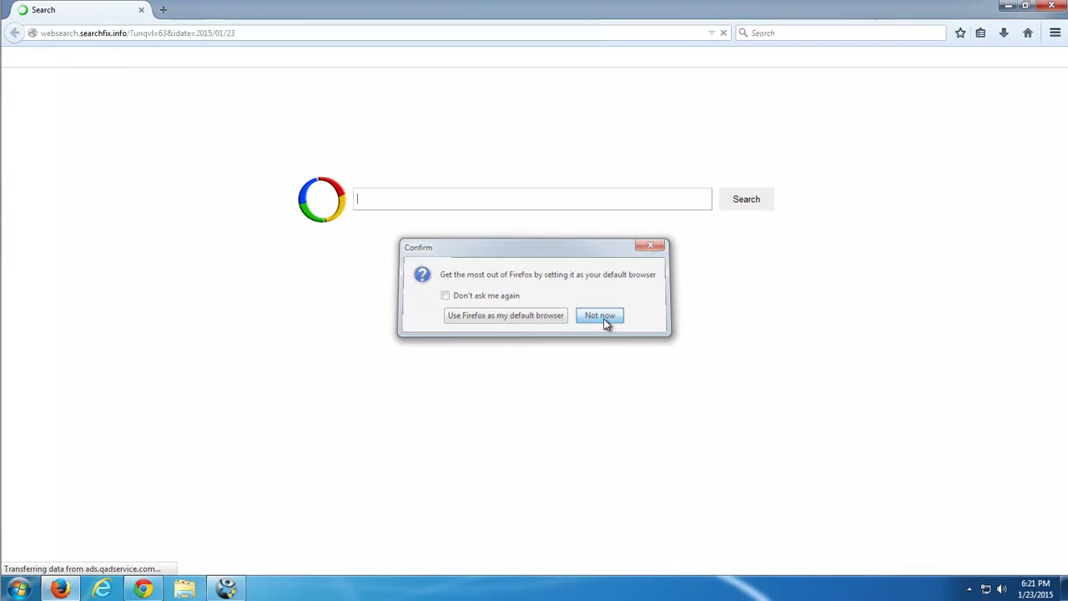
left_click(1055, 32)
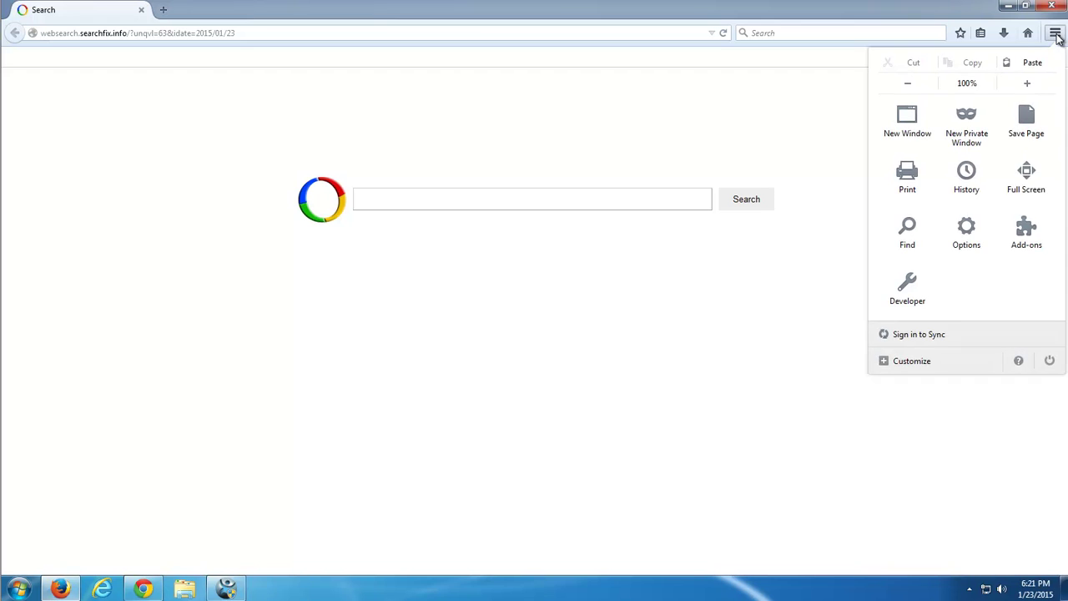
left_click(1027, 228)
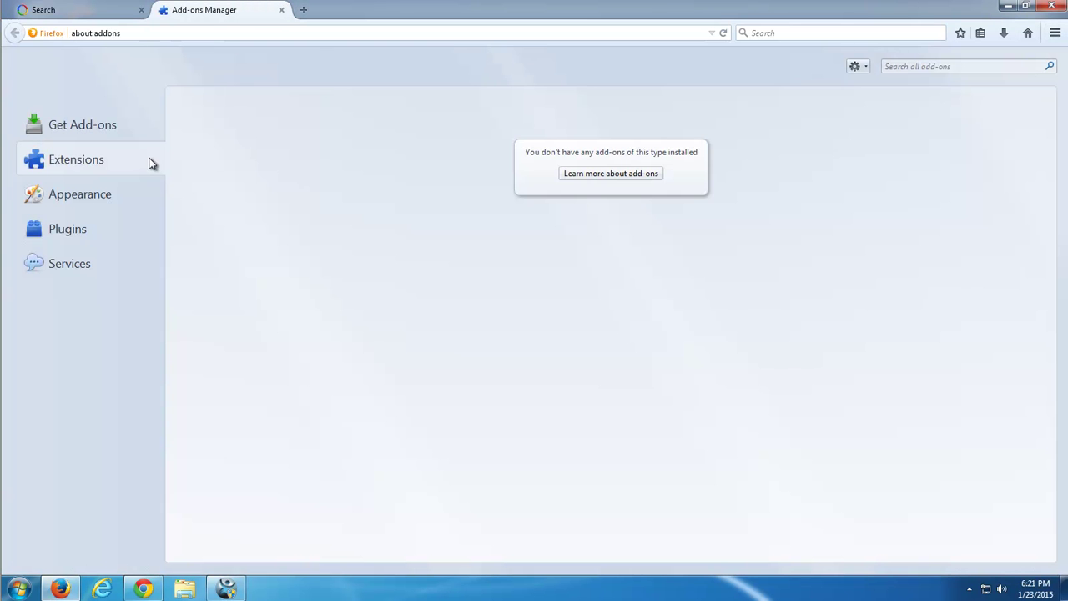
left_click(93, 228)
left_click(84, 195)
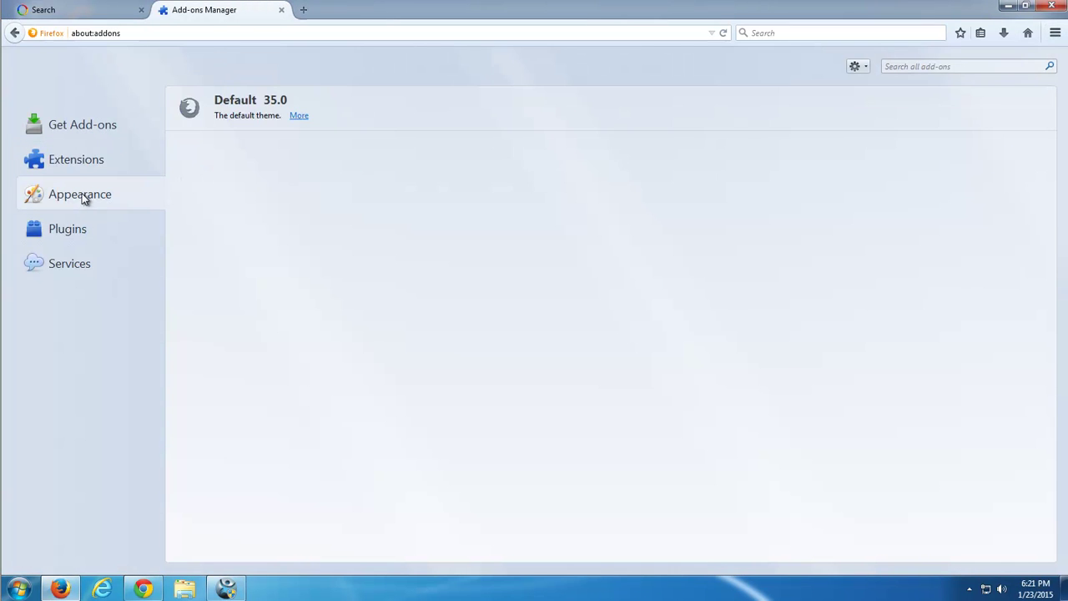
left_click(72, 161)
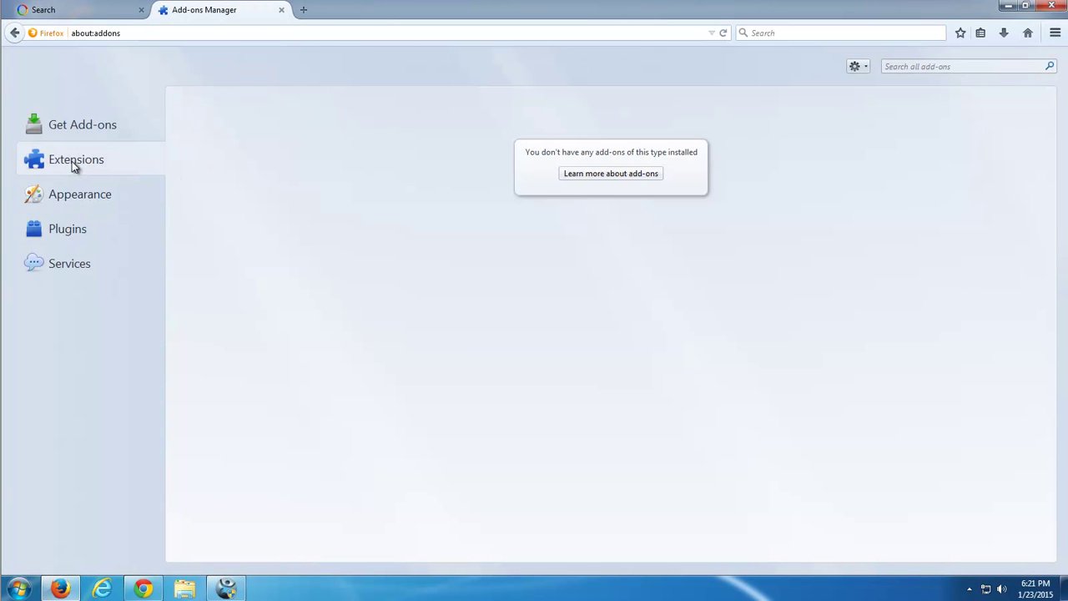
left_click(282, 10)
left_click(1051, 6)
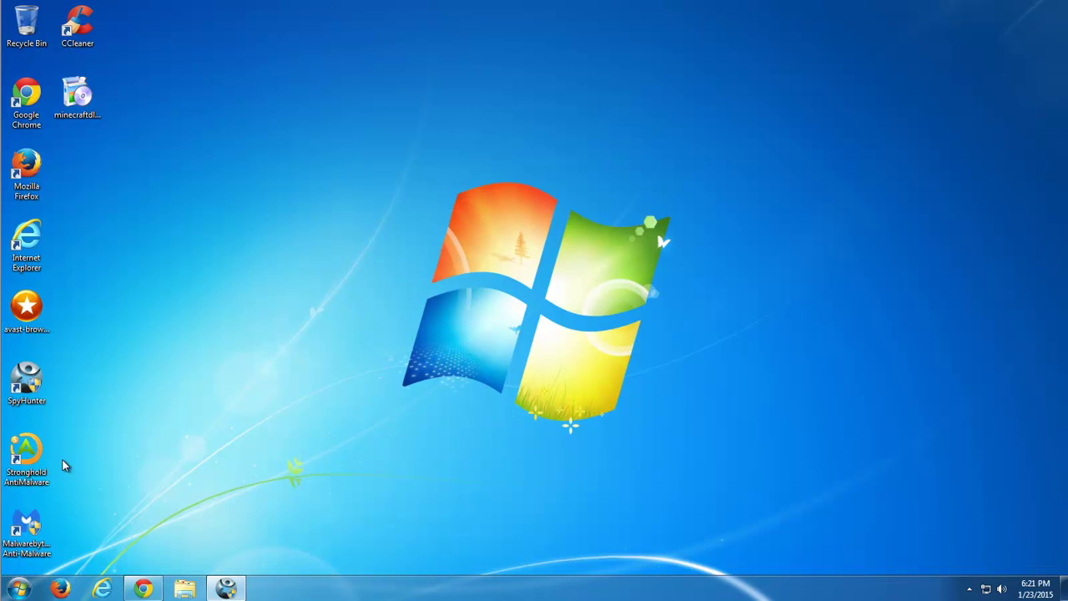
Switch to Chrome and remove the Free proxy server extension from its extensions list
left_click(140, 589)
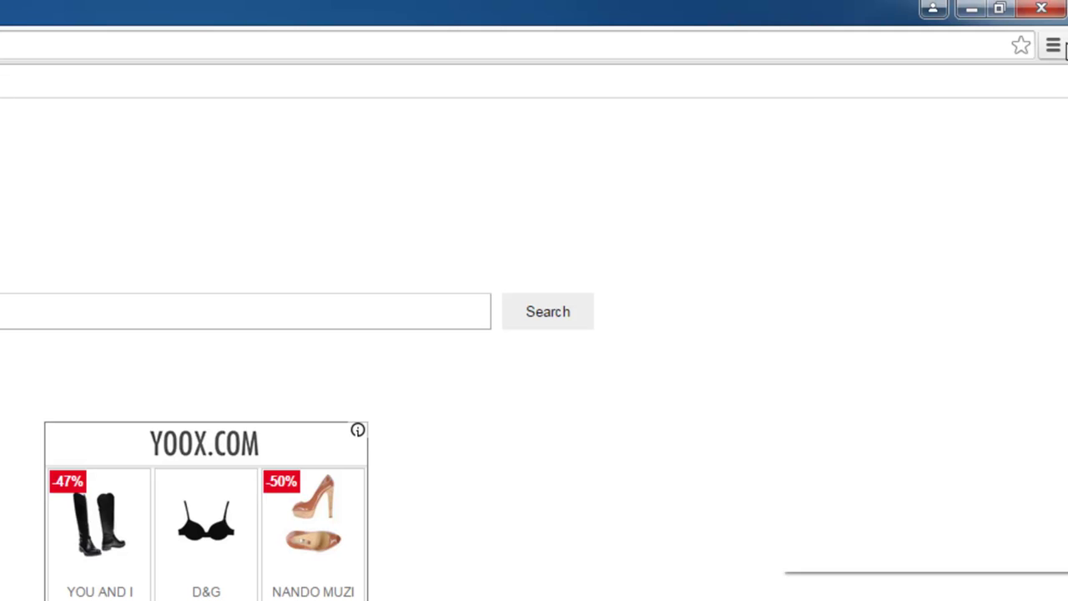
left_click(1052, 46)
left_click(872, 431)
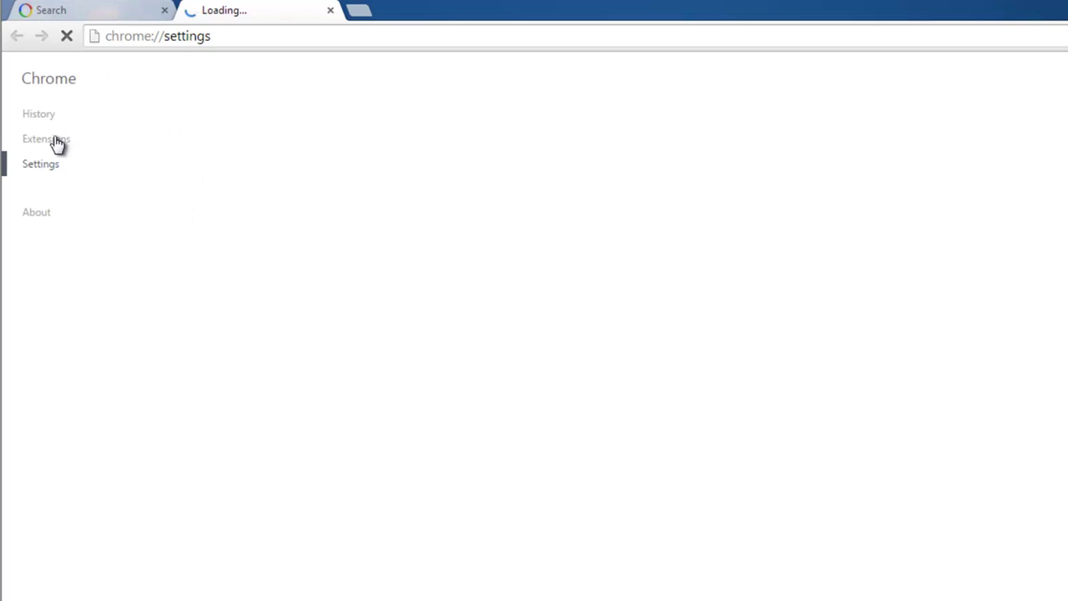
left_click(55, 142)
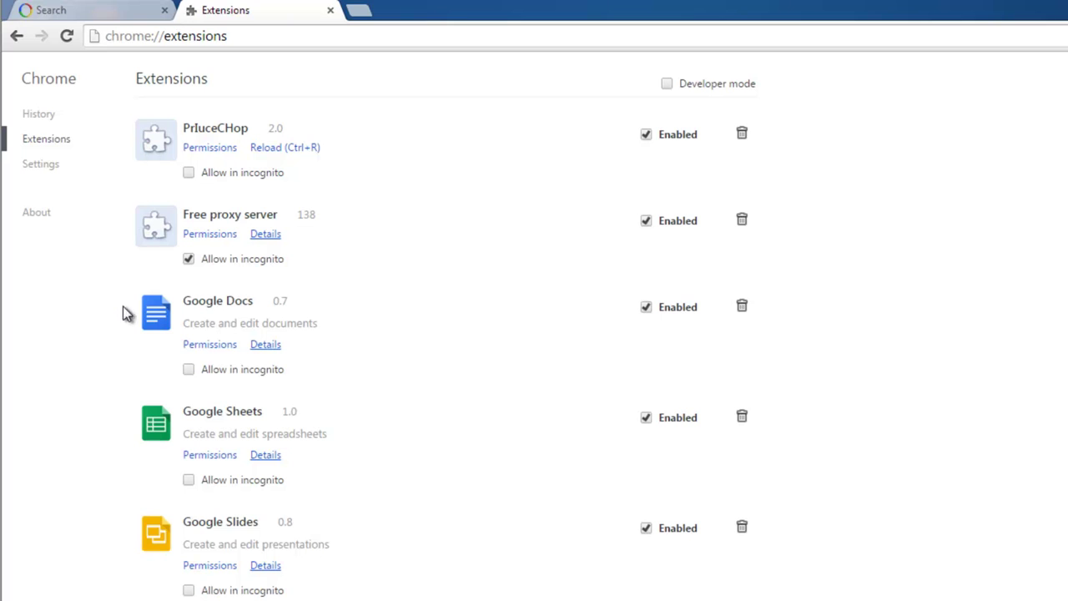
left_click(741, 220)
left_click(713, 187)
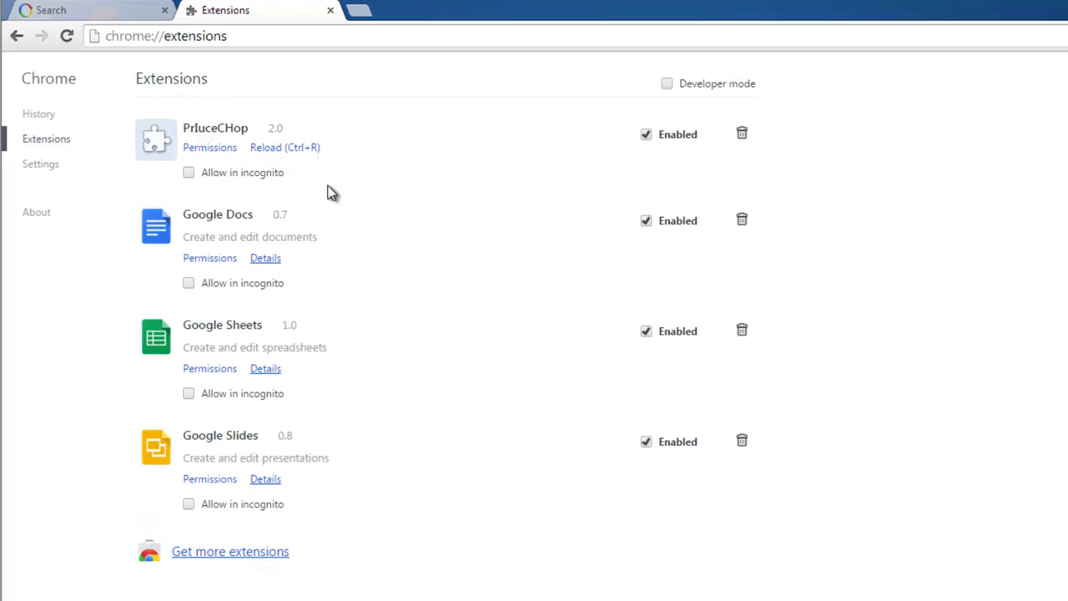
Remove the PrIuceCHop extension from Chrome, view the browser's settings page, and close Chrome
left_click(742, 134)
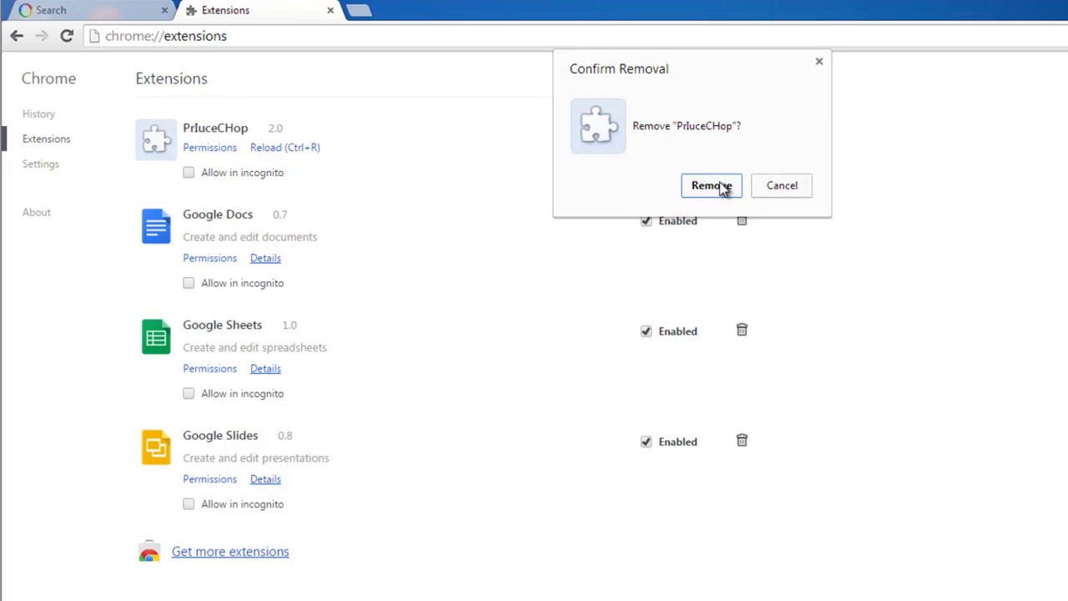
left_click(716, 187)
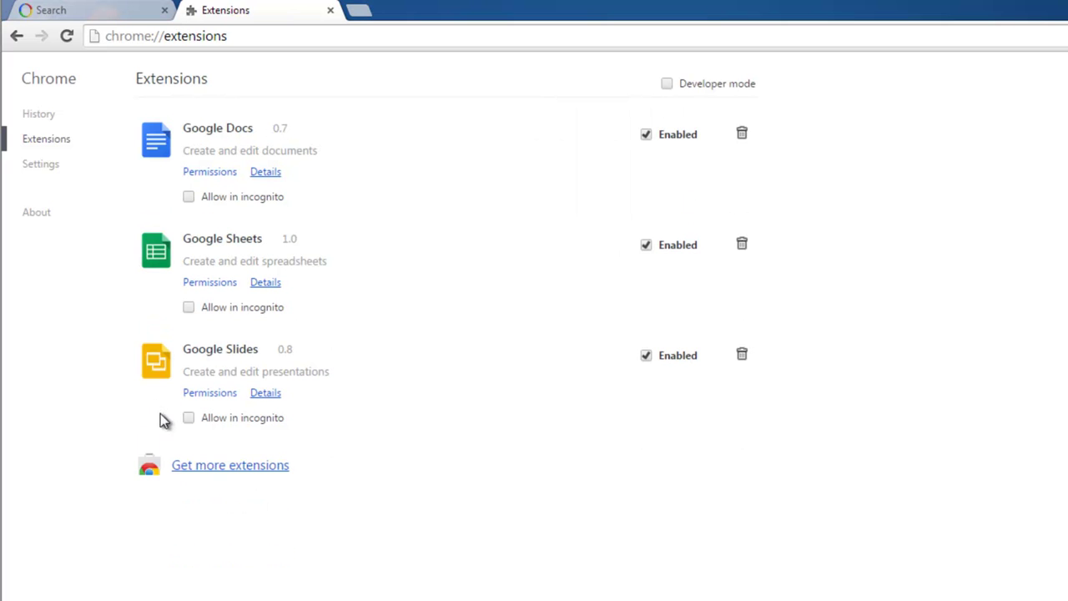
left_click(52, 164)
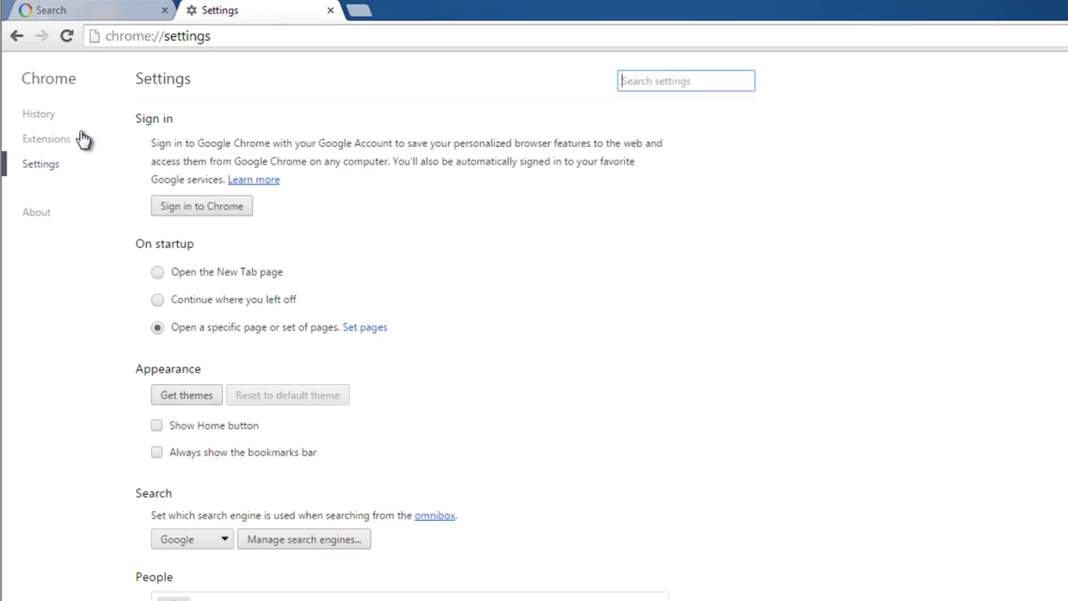
left_click(331, 10)
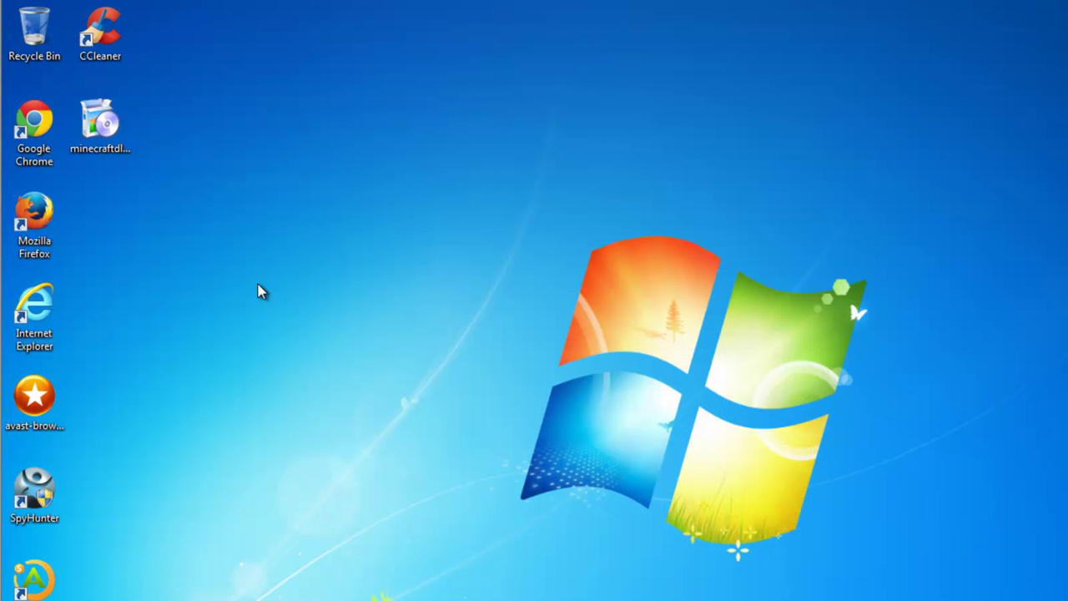
Refresh the desktop and run avast-browser-cleanup as administrator, allowing it to make changes to the computer
right_click(259, 285)
left_click(332, 334)
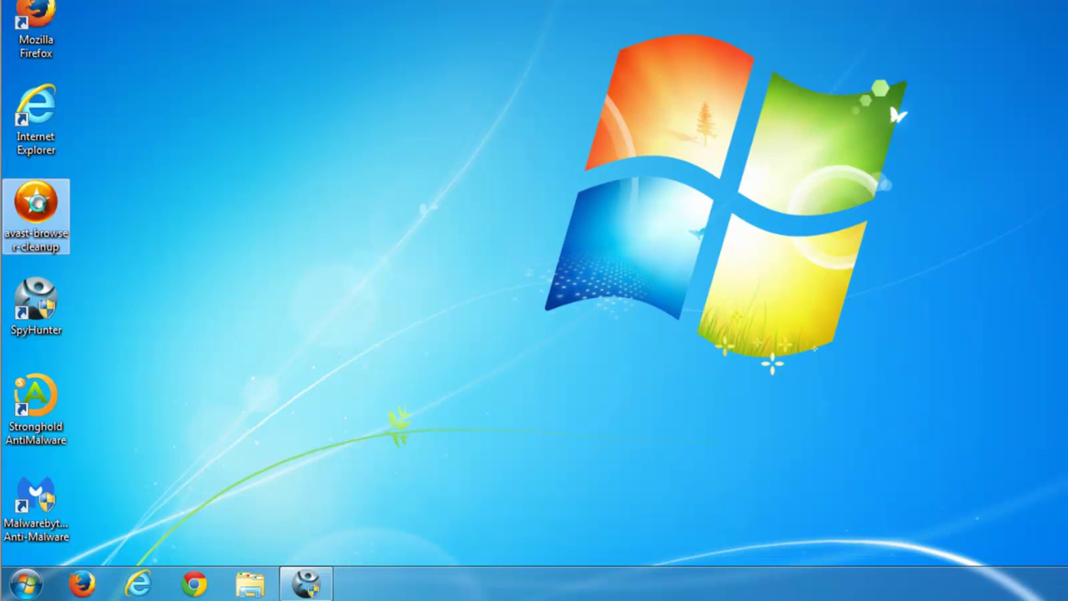
right_click(39, 207)
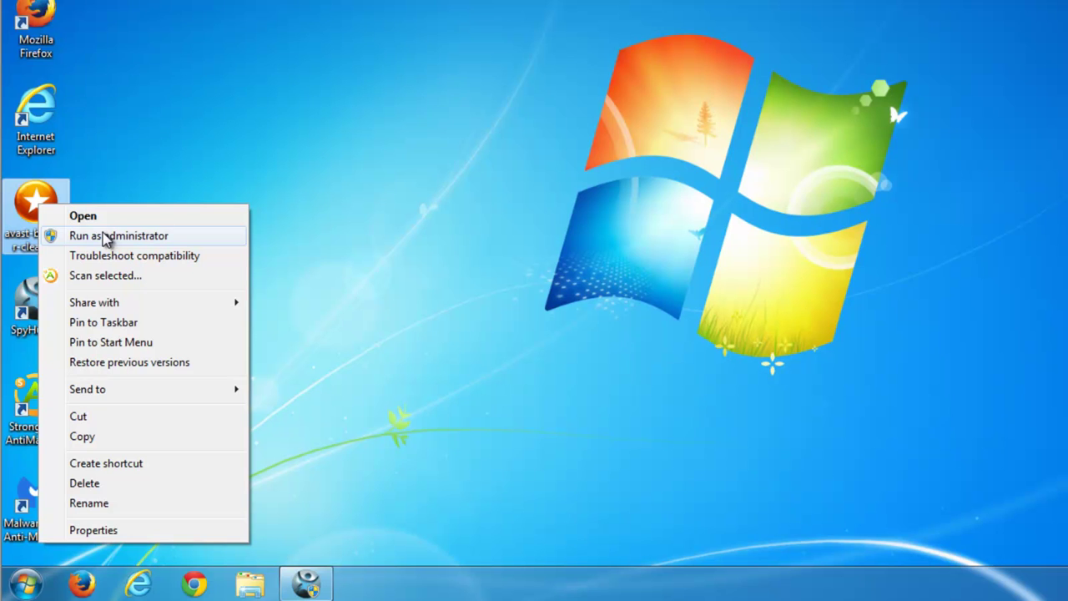
left_click(109, 236)
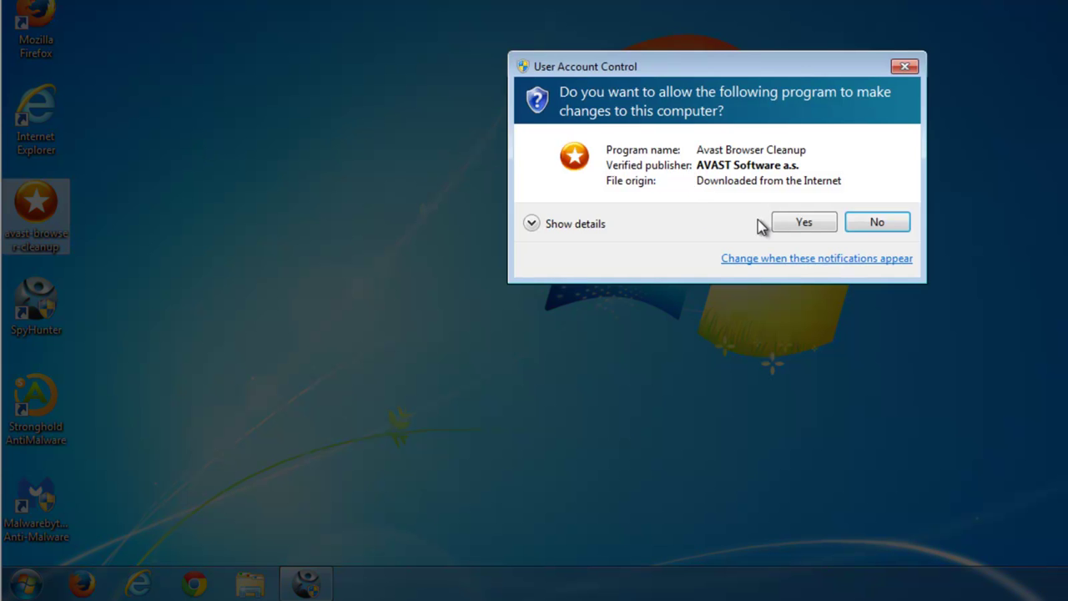
left_click(823, 224)
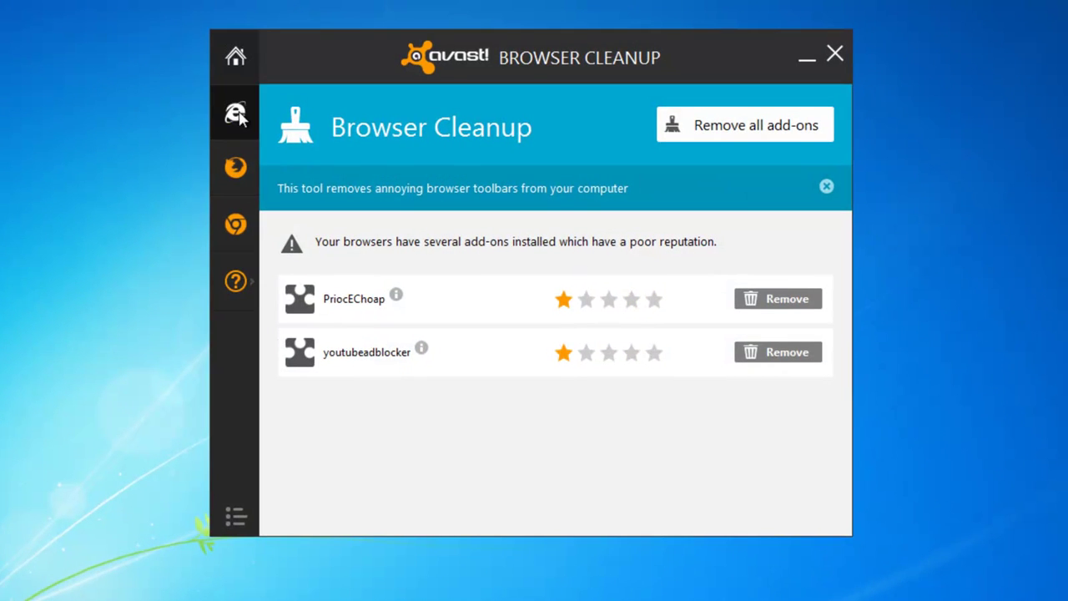
Remove the PriocEChoap add-on, choosing Reset to original settings as the search provider and homepage, and complete the free cleanup
left_click(787, 307)
left_click(584, 300)
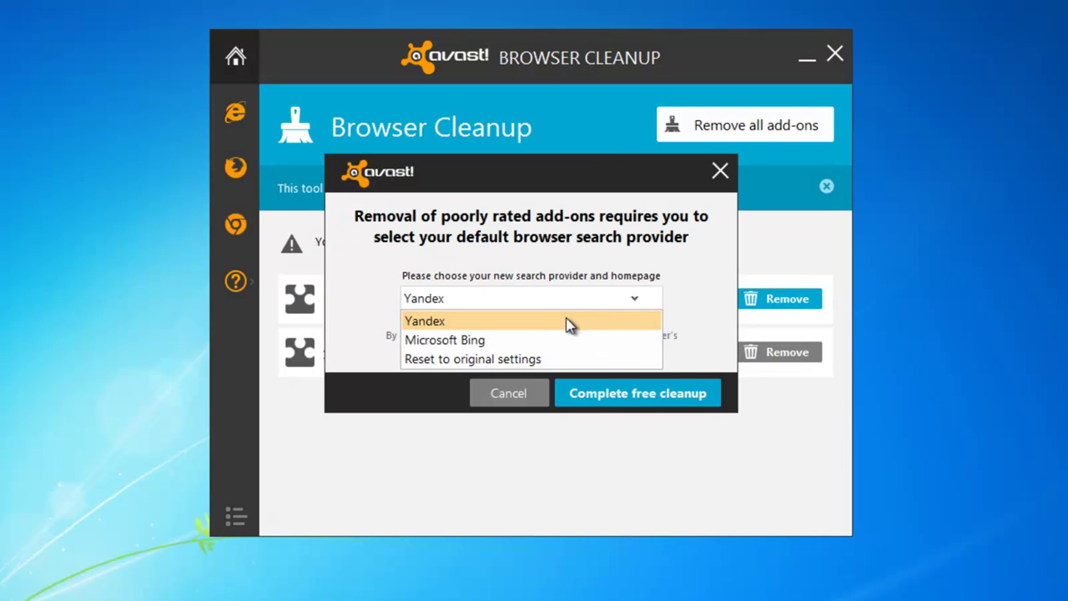
left_click(558, 357)
left_click(608, 398)
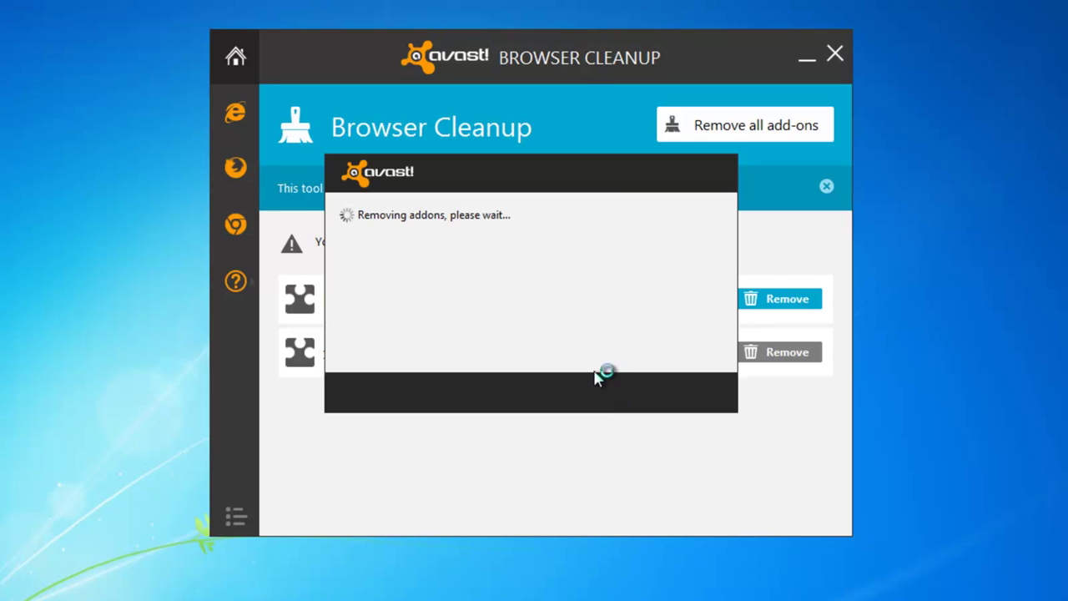
left_click(664, 399)
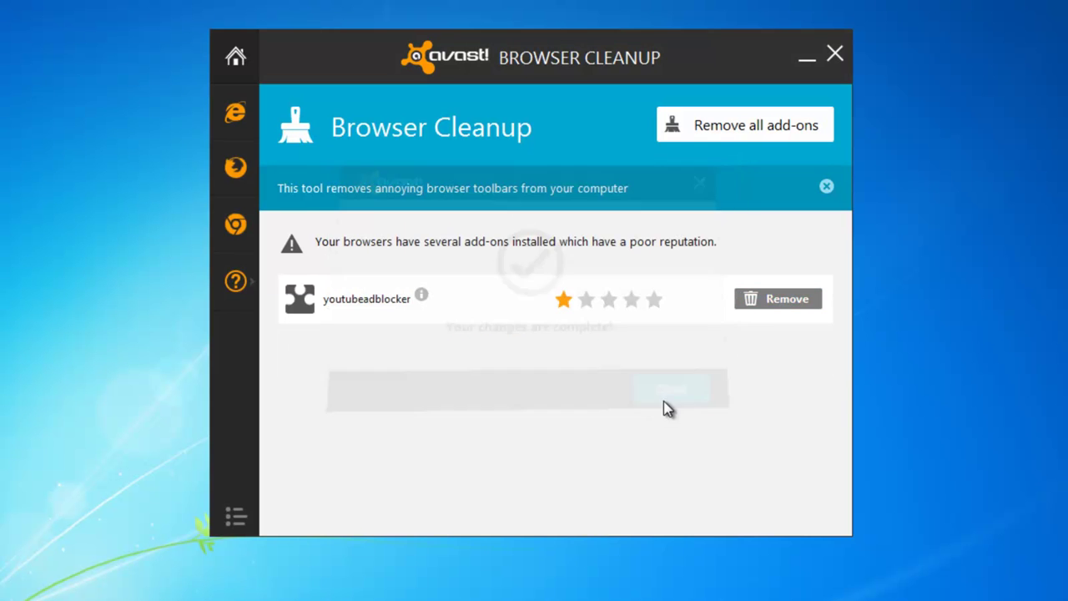
Remove the poorly rated youtubeadblocker add-on and close the completion notice
left_click(773, 302)
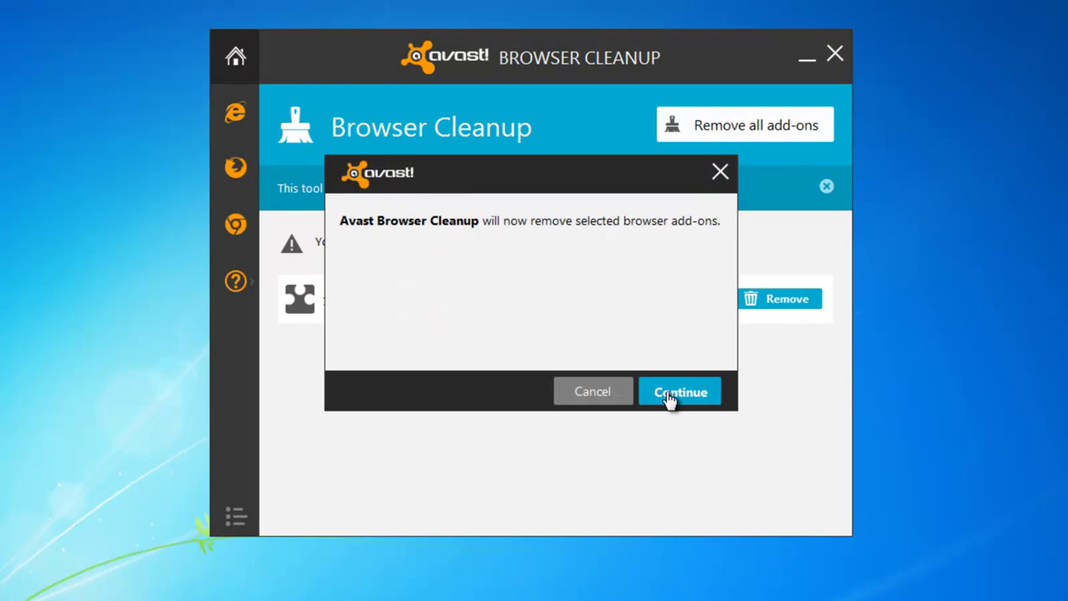
left_click(670, 399)
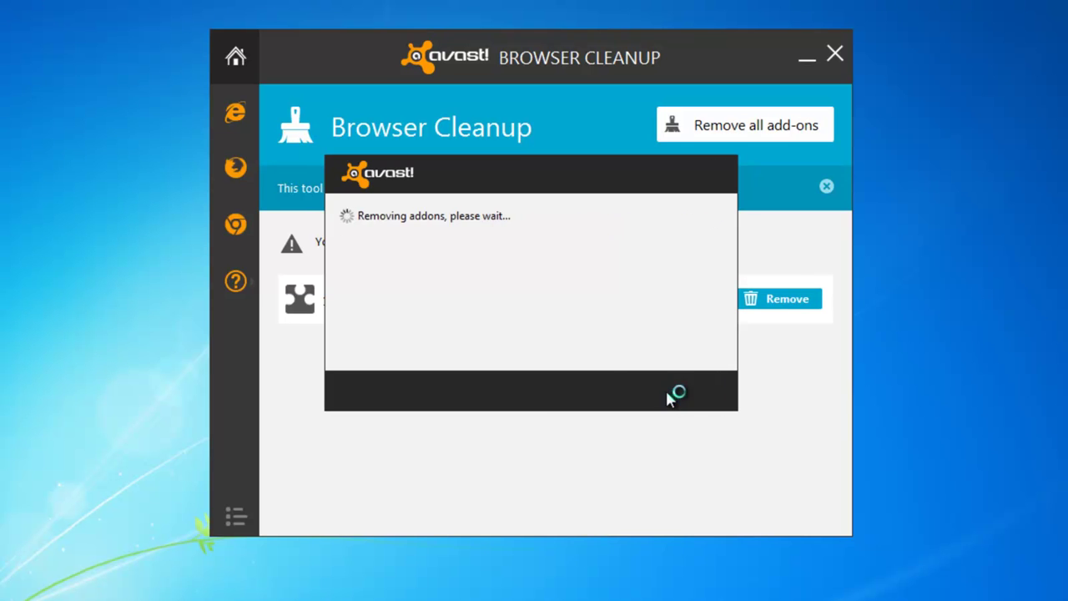
left_click(665, 398)
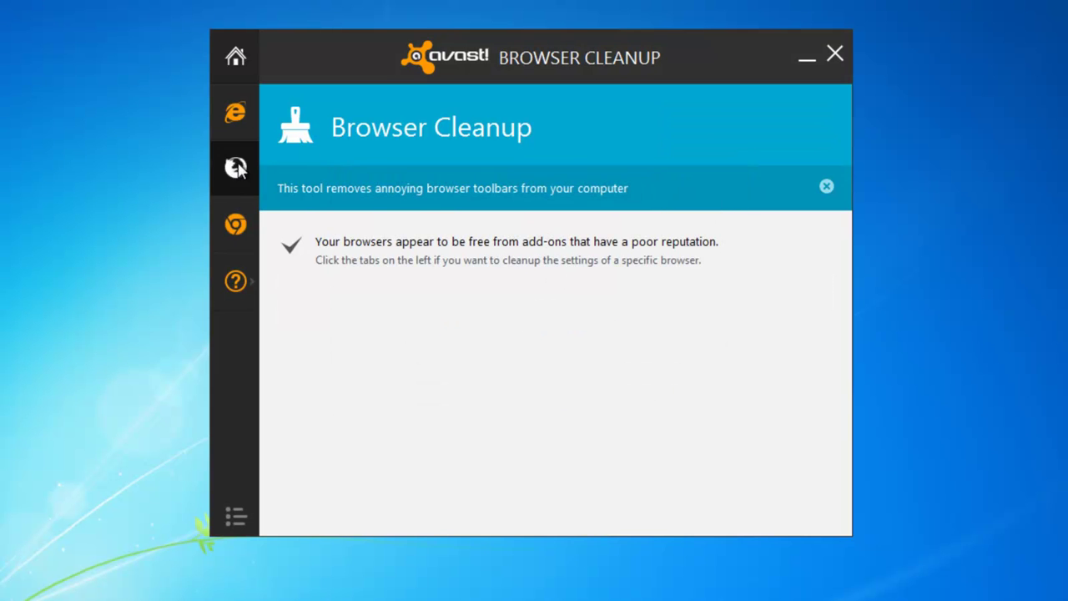
Review the detected add-ons for Internet Explorer, Mozilla Firefox and Google Chrome, going through Chrome's whole list
left_click(230, 123)
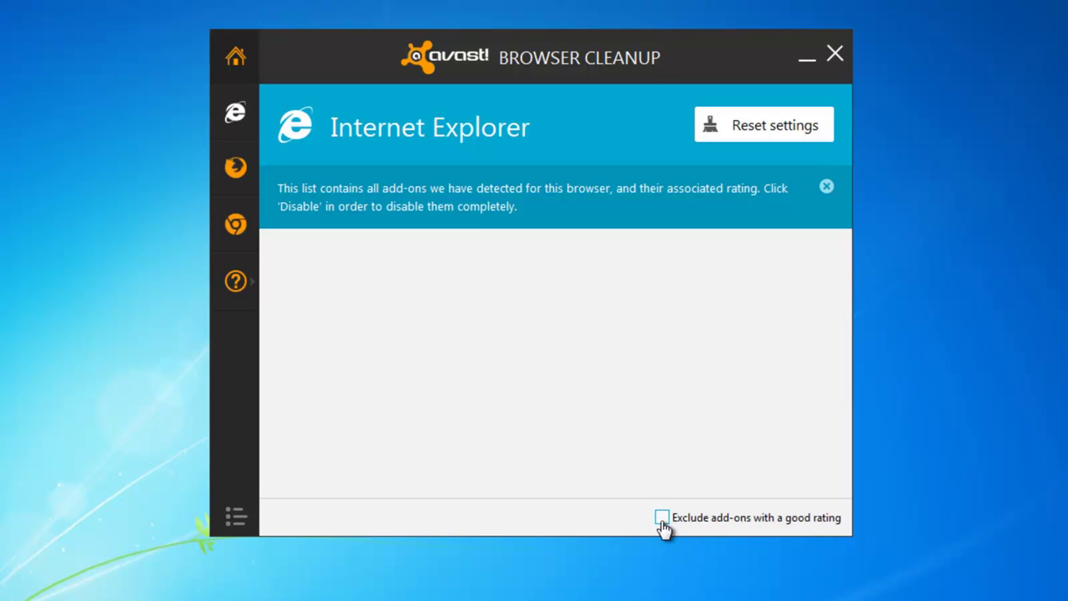
left_click(235, 171)
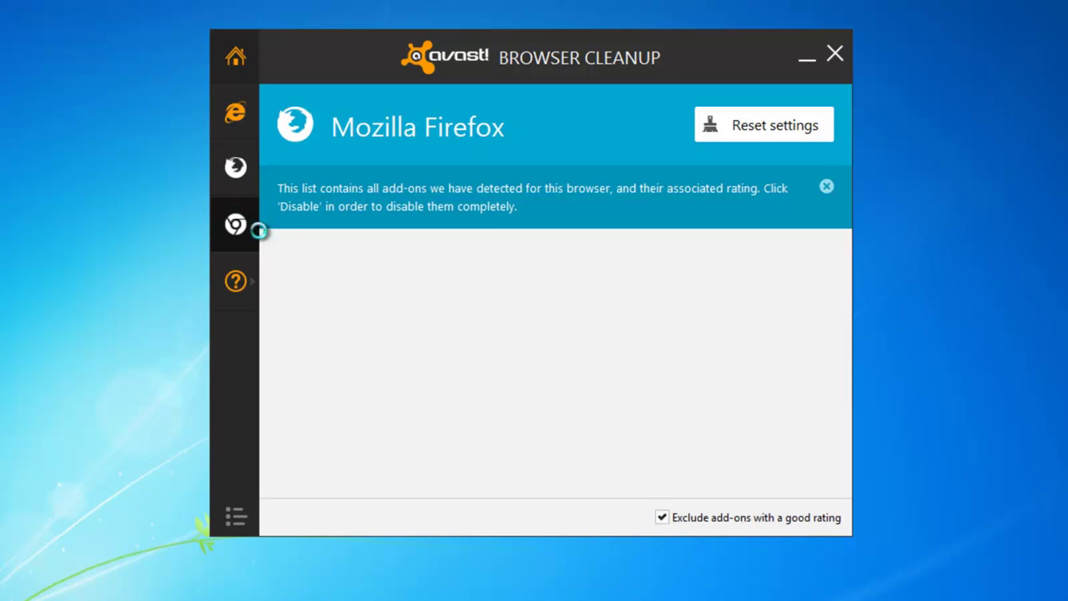
left_click(256, 229)
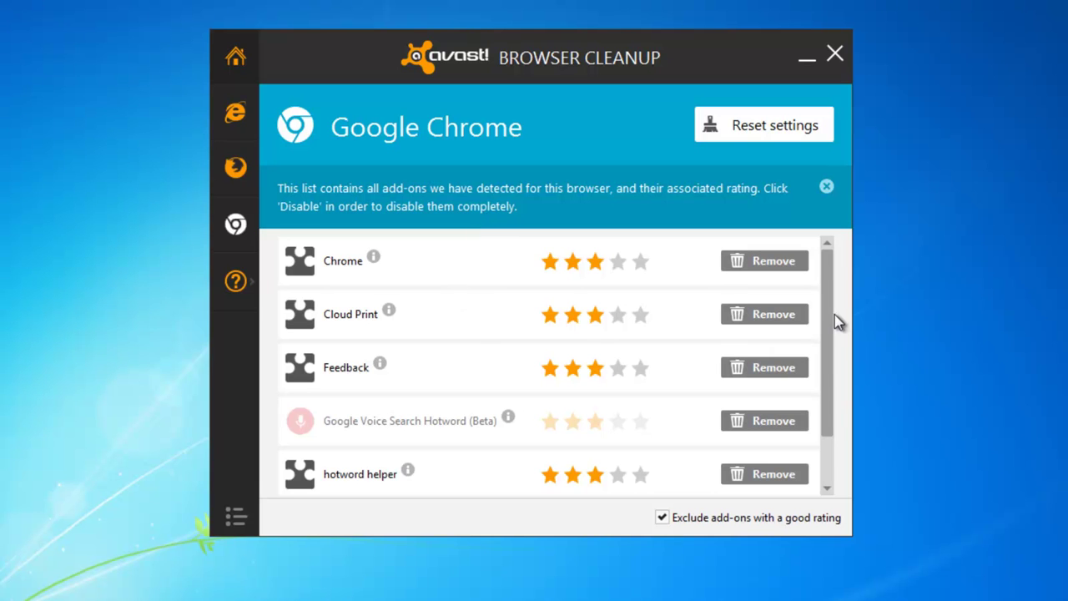
left_click_drag(835, 315, 834, 392)
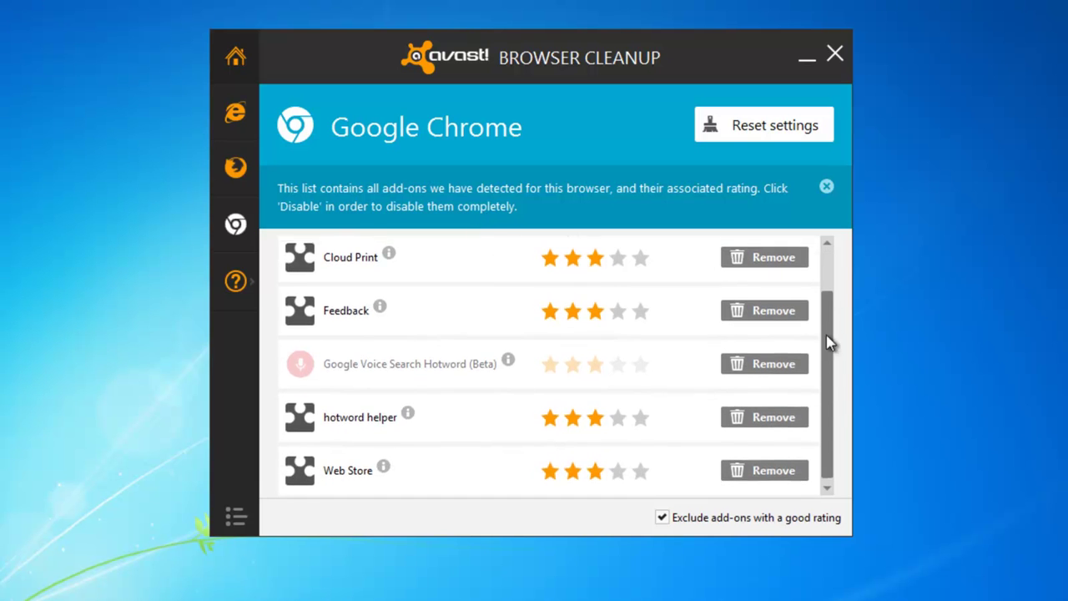